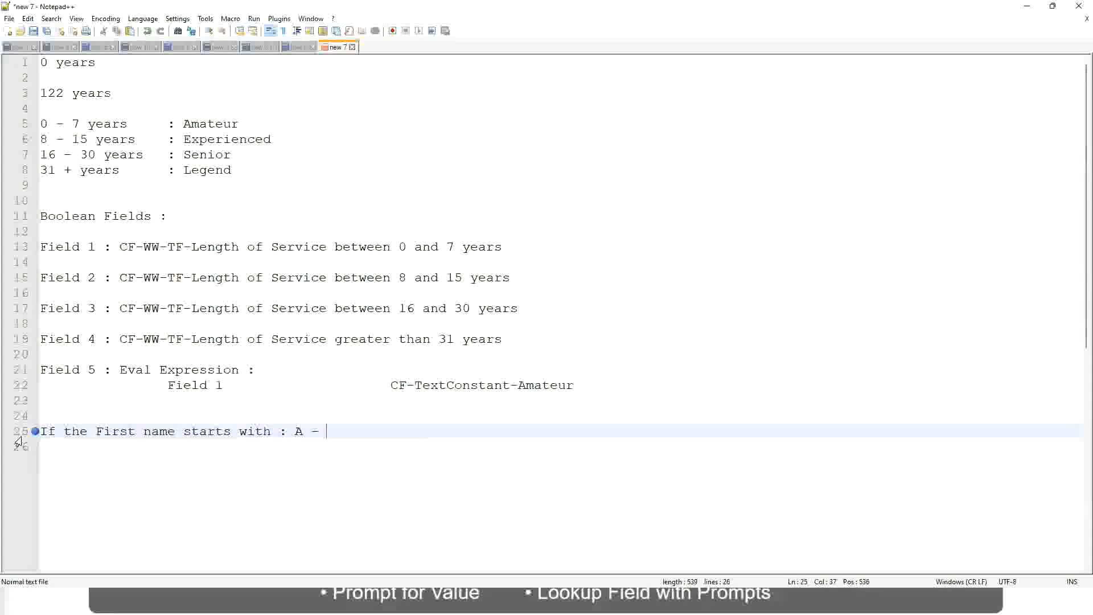
Complete the first-name rule on line 25 with the range "A - G :" and the label A Listers.
{"action": "type", "text": "G"}
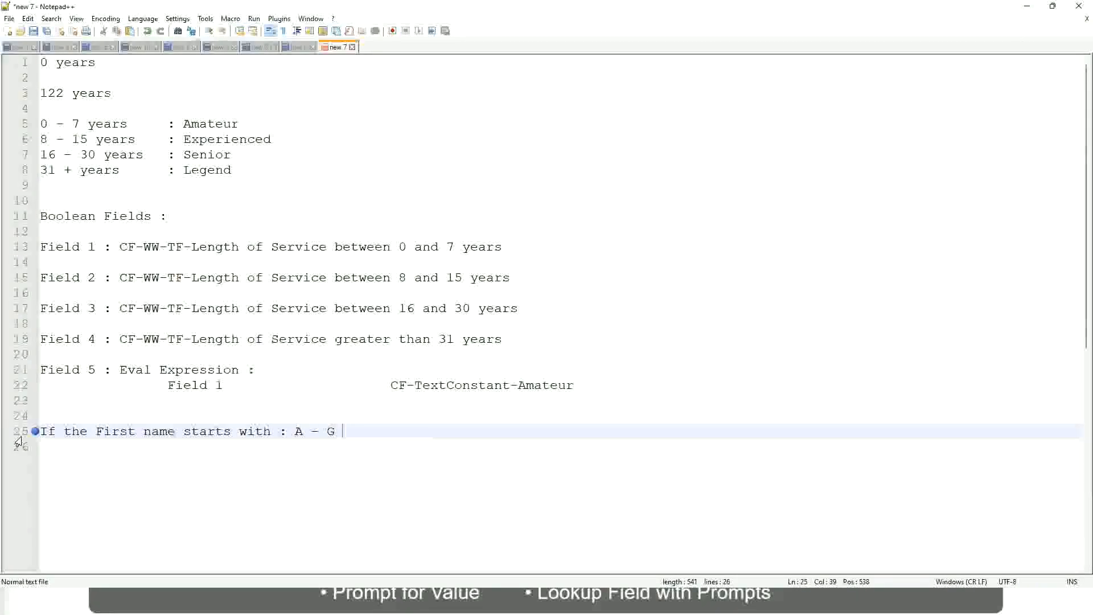
{"action": "type", "text": ":"}
{"action": "key", "text": "Tab"}
{"action": "type", "text": "A II"}
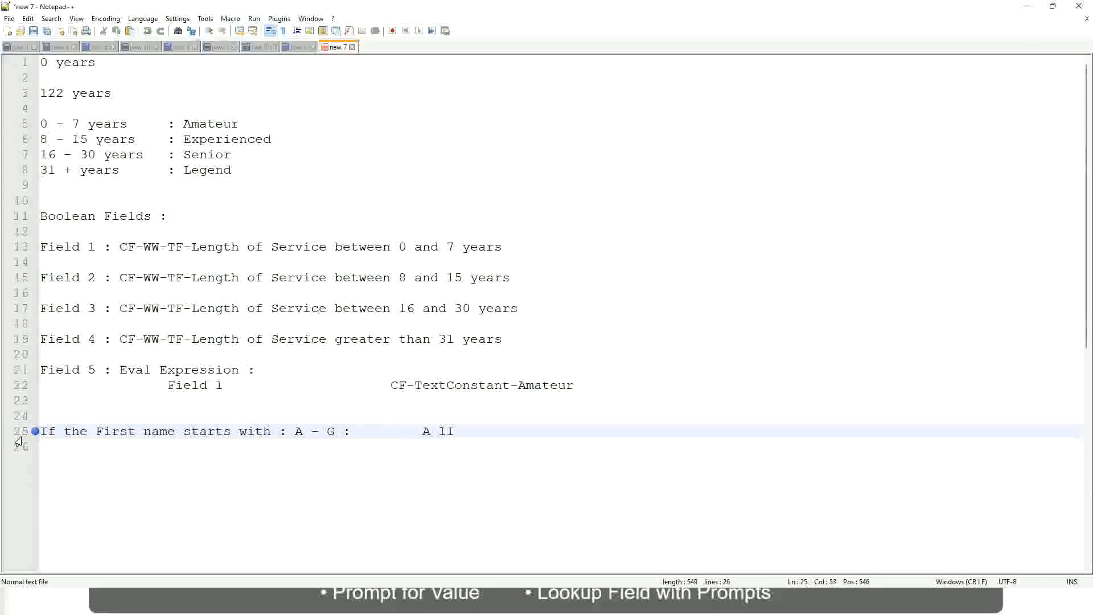
{"action": "key", "text": "BackSpace"}
{"action": "key", "text": "BackSpace"}
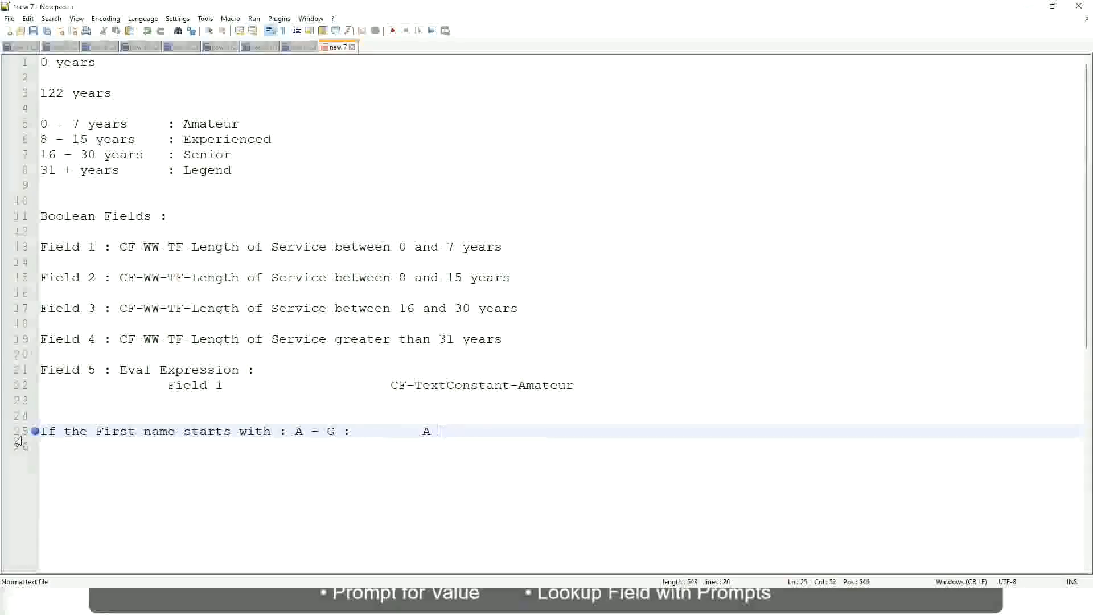
{"action": "type", "text": "Listers"}
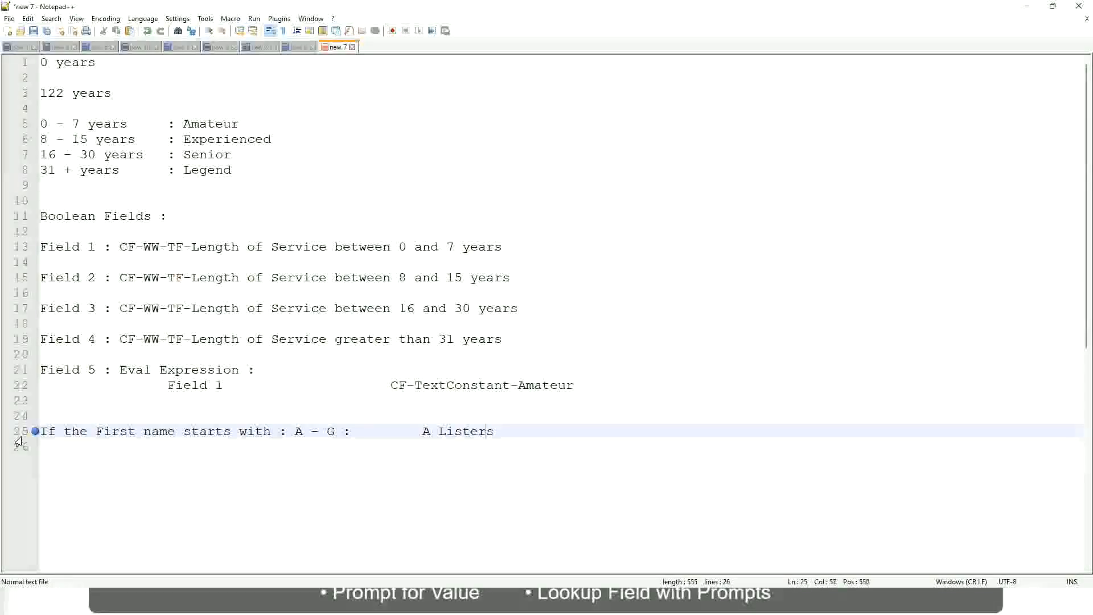
Enclose the A Listers label on line 25 in double quotation marks.
{"action": "key", "text": "Left"}
{"action": "key", "text": "Left"}
{"action": "key", "text": "Left"}
{"action": "key", "text": "Left"}
{"action": "key", "text": "Left"}
{"action": "key", "text": "Left"}
{"action": "key", "text": "Left"}
{"action": "key", "text": "Left"}
{"action": "type", "text": "\"\""}
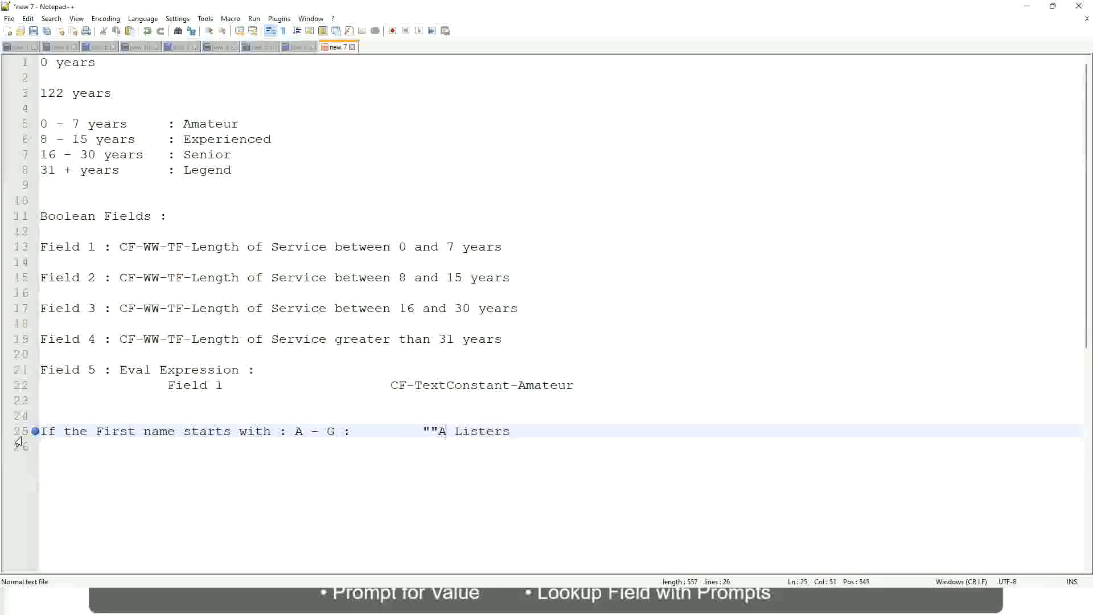
{"action": "key", "text": "Right"}
{"action": "key", "text": "Right"}
{"action": "key", "text": "Right"}
{"action": "key", "text": "Left"}
{"action": "key", "text": "Left"}
{"action": "key", "text": "Left"}
{"action": "key", "text": "Left"}
{"action": "key", "text": "BackSpace"}
{"action": "key", "text": "Right"}
{"action": "key", "text": "Right"}
{"action": "key", "text": "Right"}
{"action": "key", "text": "Right"}
{"action": "key", "text": "Right"}
{"action": "key", "text": "Right"}
{"action": "key", "text": "Right"}
{"action": "key", "text": "Right"}
{"action": "key", "text": "Right"}
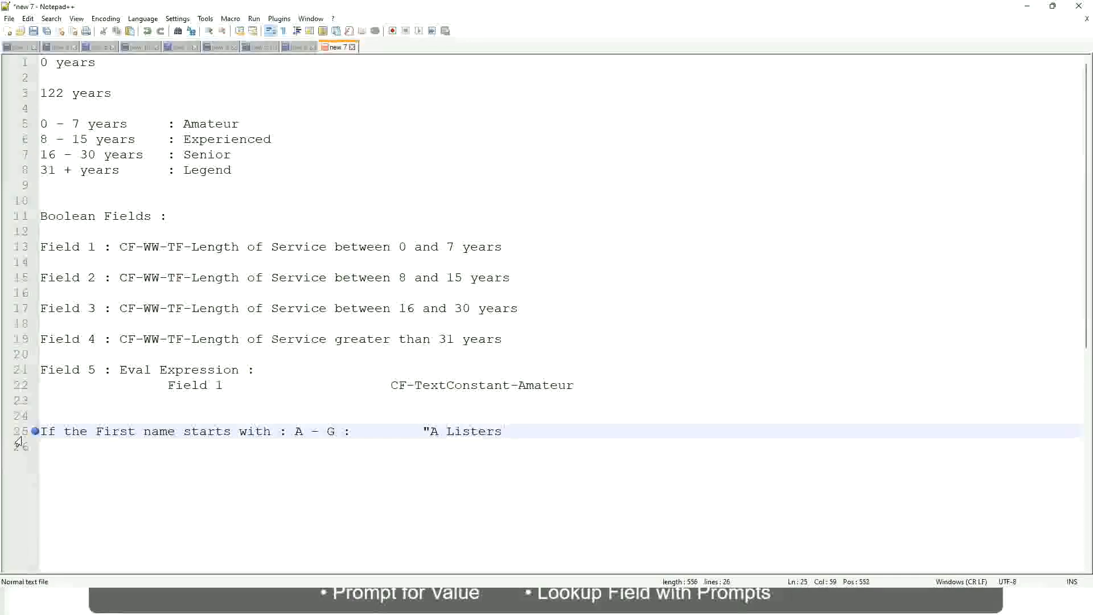
{"action": "key", "text": "Return"}
{"action": "key", "text": "Up"}
{"action": "key", "text": "End"}
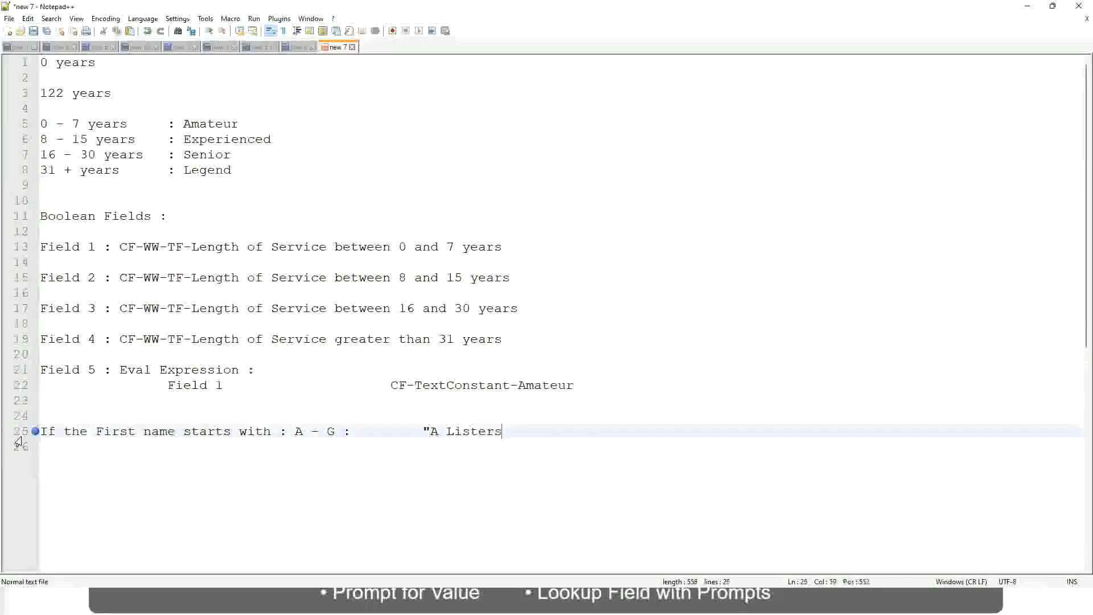
{"action": "key", "text": "Delete"}
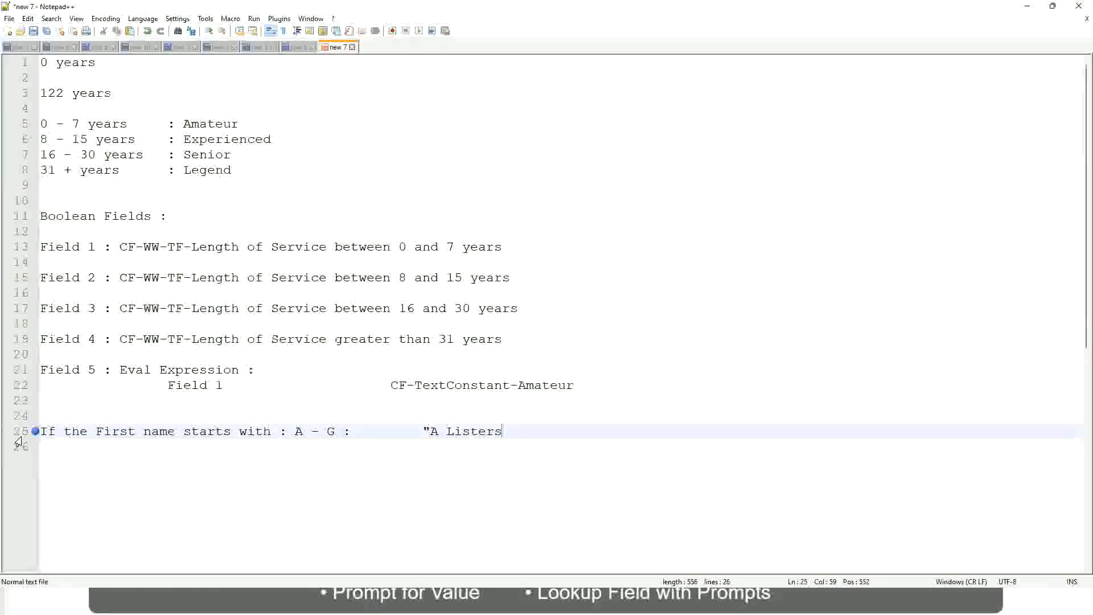
{"action": "type", "text": "\"\""}
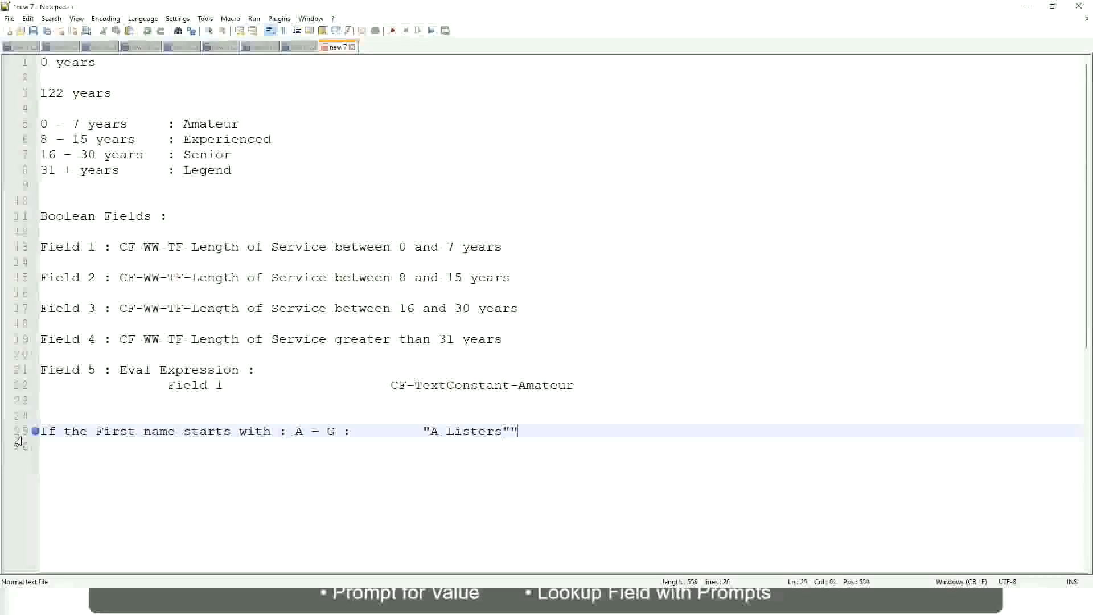
{"action": "key", "text": "BackSpace"}
{"action": "key", "text": "BackSpace"}
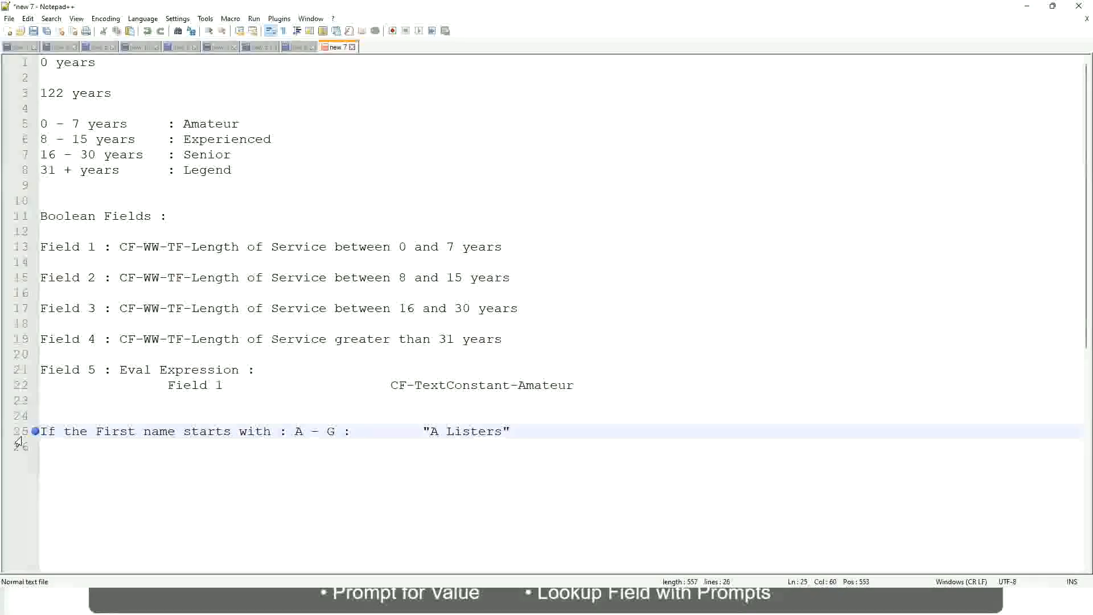
Add a second rule line for the range "H - P" with a colon and the quoted label "His Majesty", aligned with the line above.
{"action": "key", "text": "Return"}
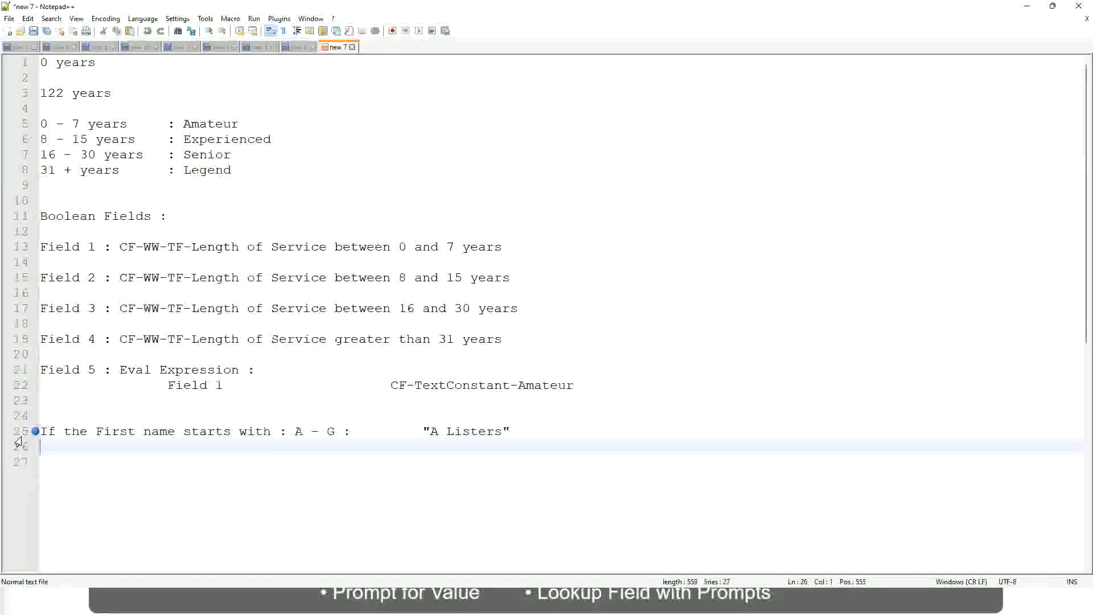
{"action": "type", "text": "H -"}
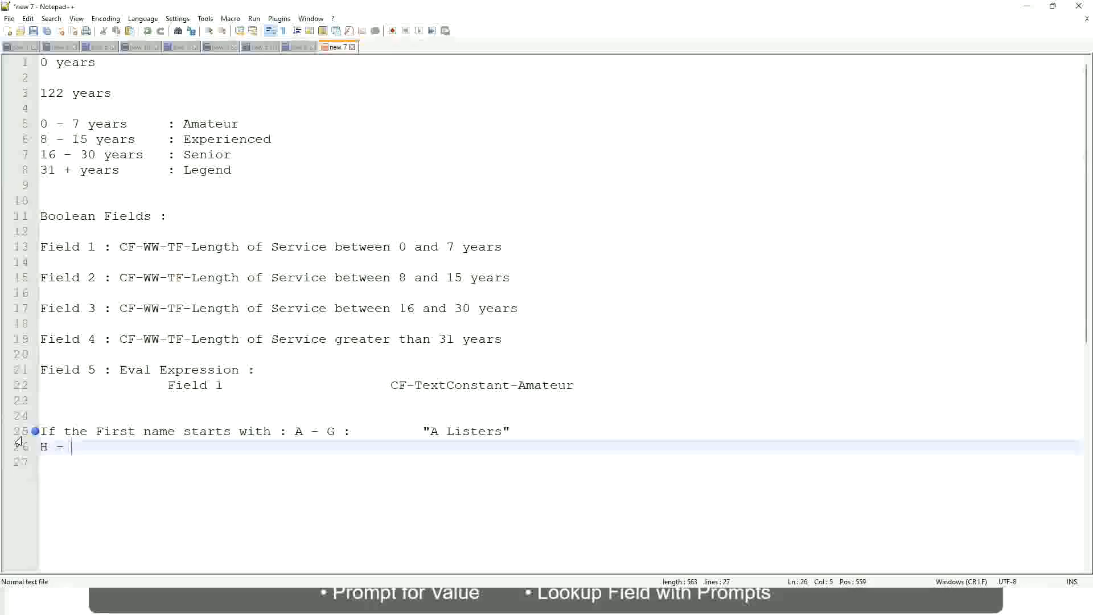
{"action": "type", "text": "P"}
{"action": "key", "text": "Tab"}
{"action": "key", "text": "Tab"}
{"action": "key", "text": "Tab"}
{"action": "key", "text": "Tab"}
{"action": "key", "text": "Tab"}
{"action": "key", "text": "Tab"}
{"action": "key", "text": "Tab"}
{"action": "key", "text": "Tab"}
{"action": "key", "text": "Tab"}
{"action": "type", "text": ":"}
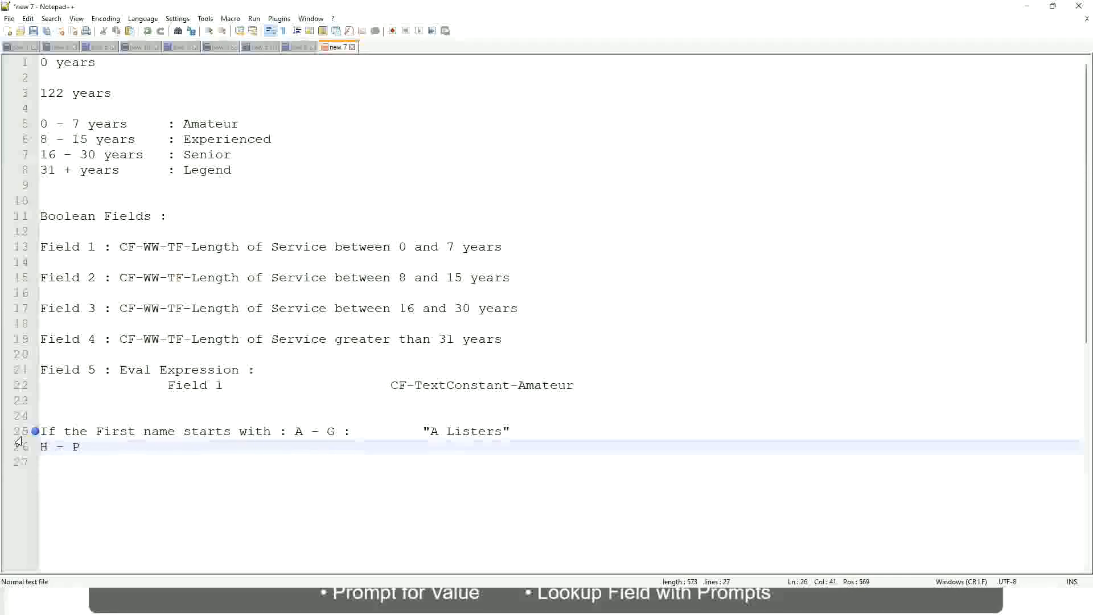
{"action": "key", "text": "Tab"}
{"action": "key", "text": "Tab"}
{"action": "type", "text": "\"His Maje"}
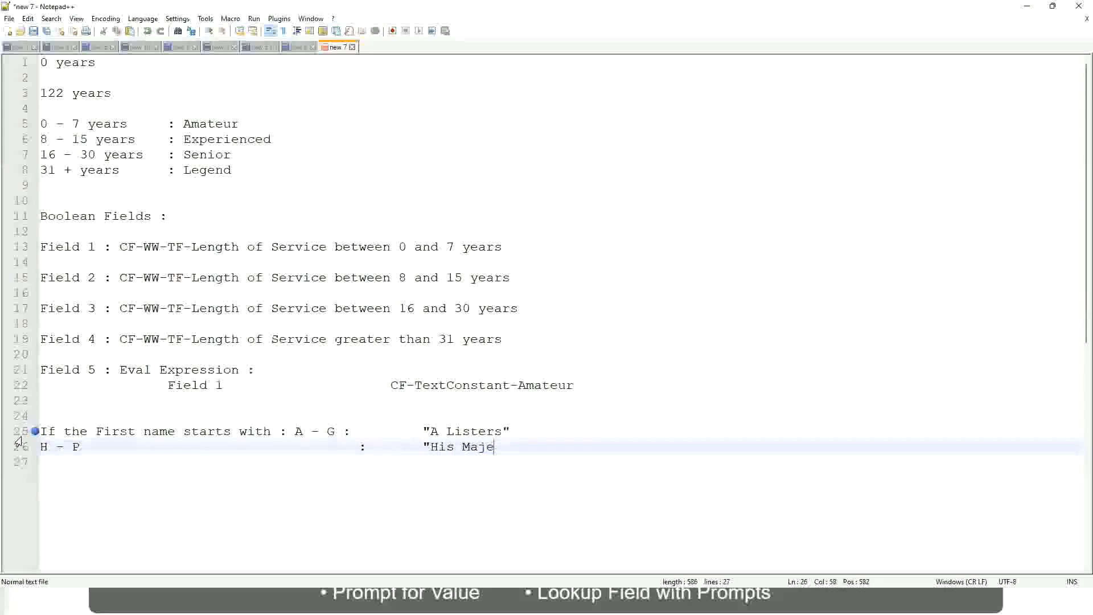
{"action": "type", "text": "sty\"\""}
{"action": "key", "text": "BackSpace"}
Add a third rule line for the range "L - Z" with a colon and the quoted label "Lords".
{"action": "key", "text": "Return"}
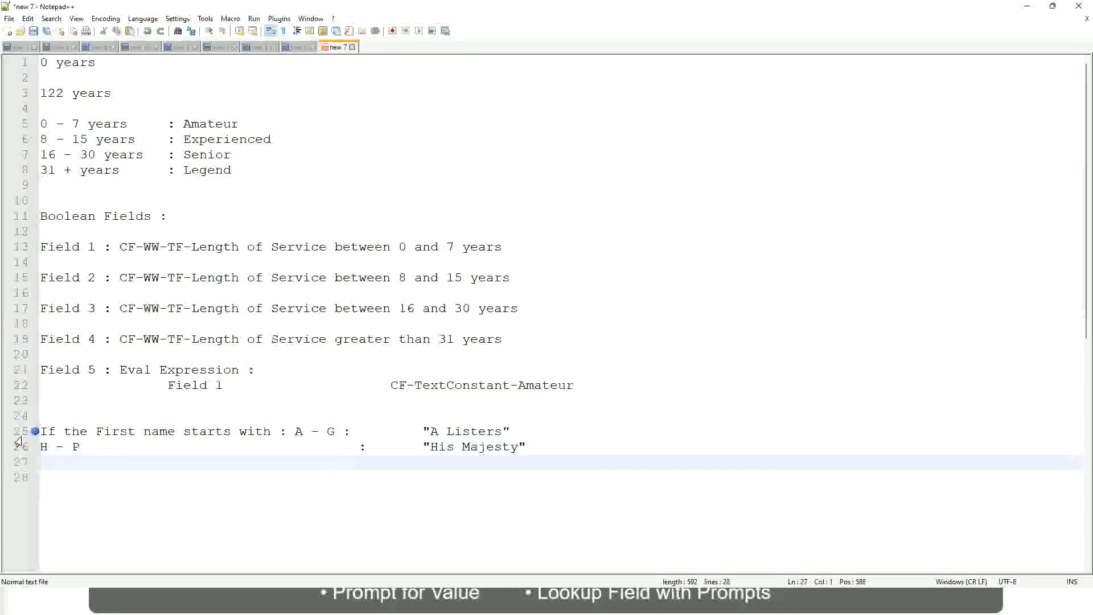
{"action": "type", "text": "L - Z"}
{"action": "key", "text": "Tab"}
{"action": "key", "text": "Tab"}
{"action": "key", "text": "Tab"}
{"action": "key", "text": "Tab"}
{"action": "type", "text": ":"}
{"action": "key", "text": "Tab"}
{"action": "type", "text": "\"Lords"}
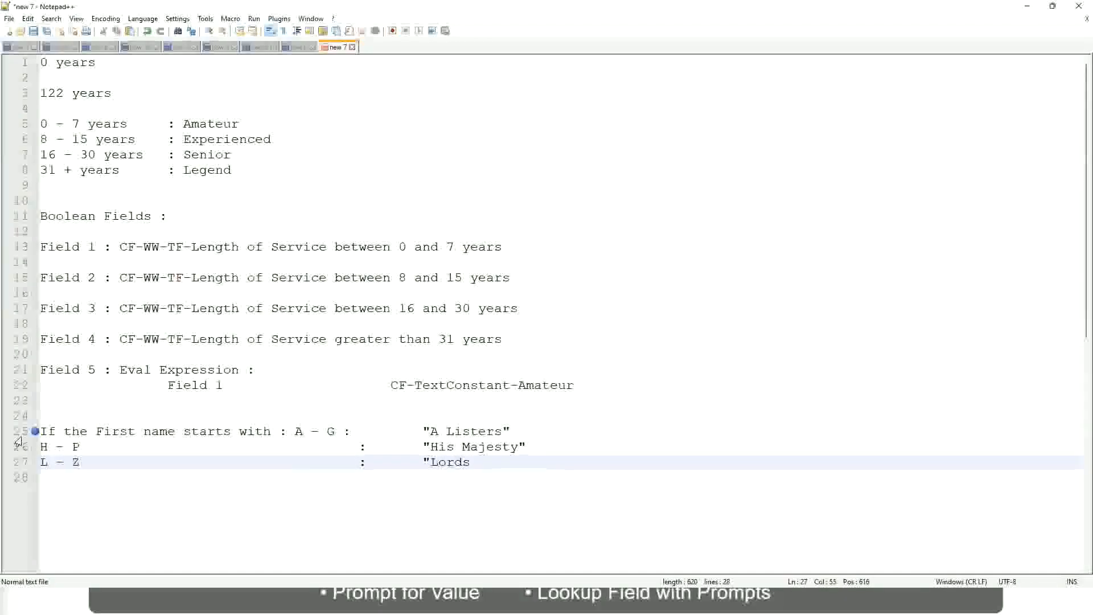
{"action": "type", "text": "\"\""}
{"action": "key", "text": "BackSpace"}
Replace the three first-name rule lines with a new line beginning with "If".
{"action": "left_click", "coordinate": [489, 466]}
{"action": "left_click_drag", "start_coordinate": [474, 462], "coordinate": [511, 431]}
{"action": "left_click", "coordinate": [470, 431]}
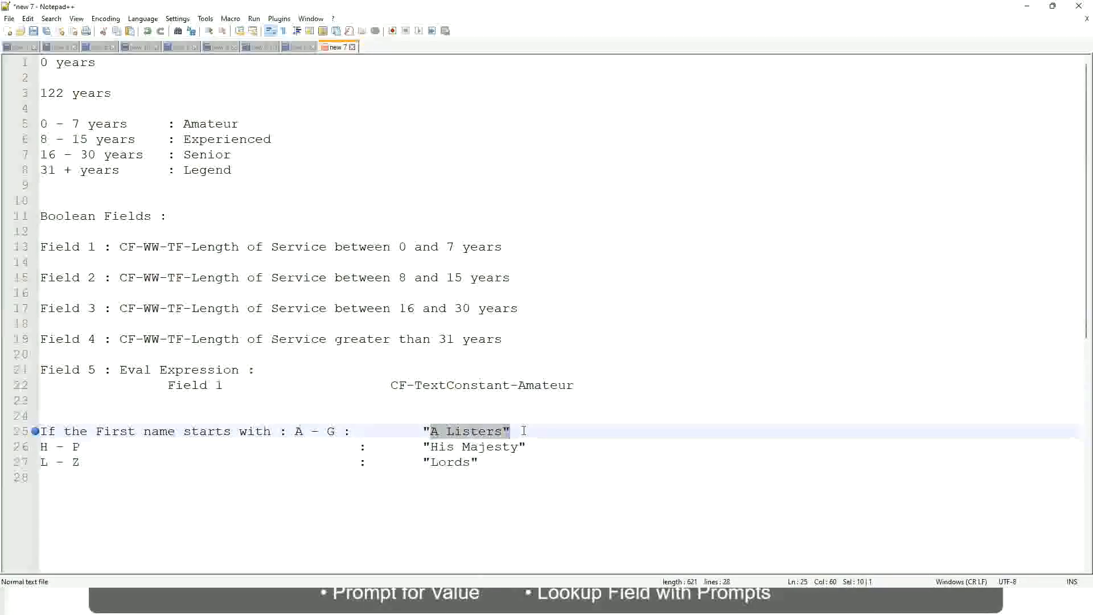
{"action": "left_click", "coordinate": [494, 448]}
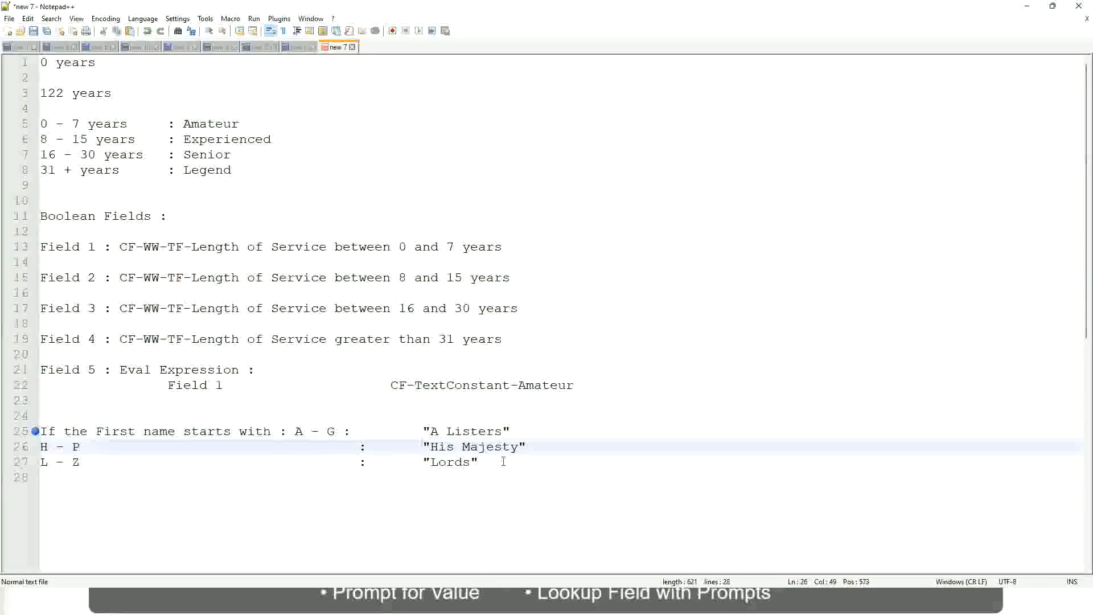
{"action": "left_click_drag", "start_coordinate": [503, 461], "coordinate": [32, 431]}
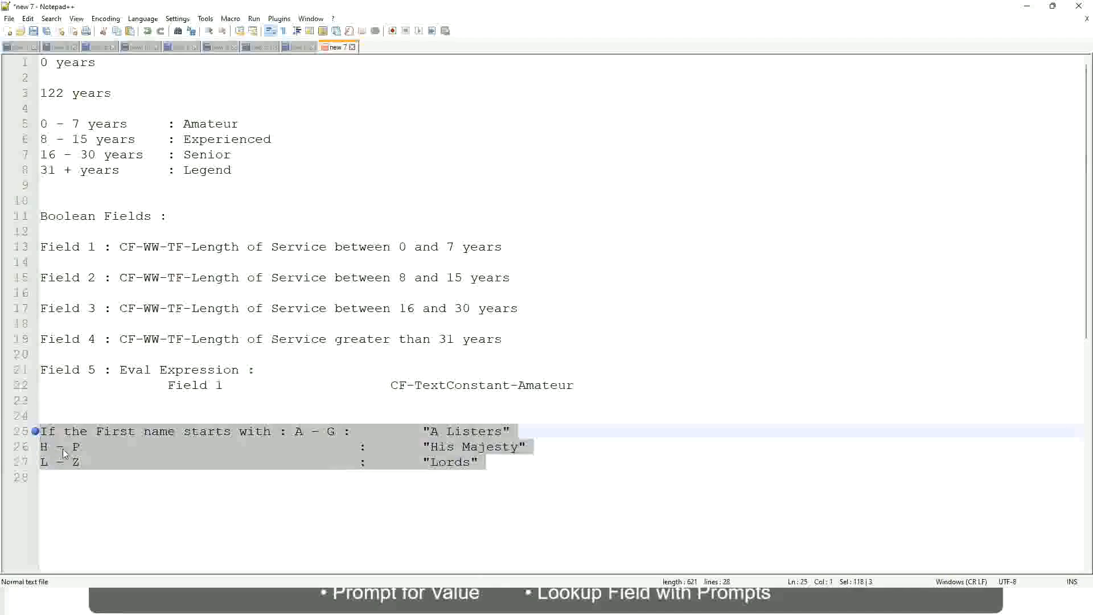
{"action": "type", "text": "If "}
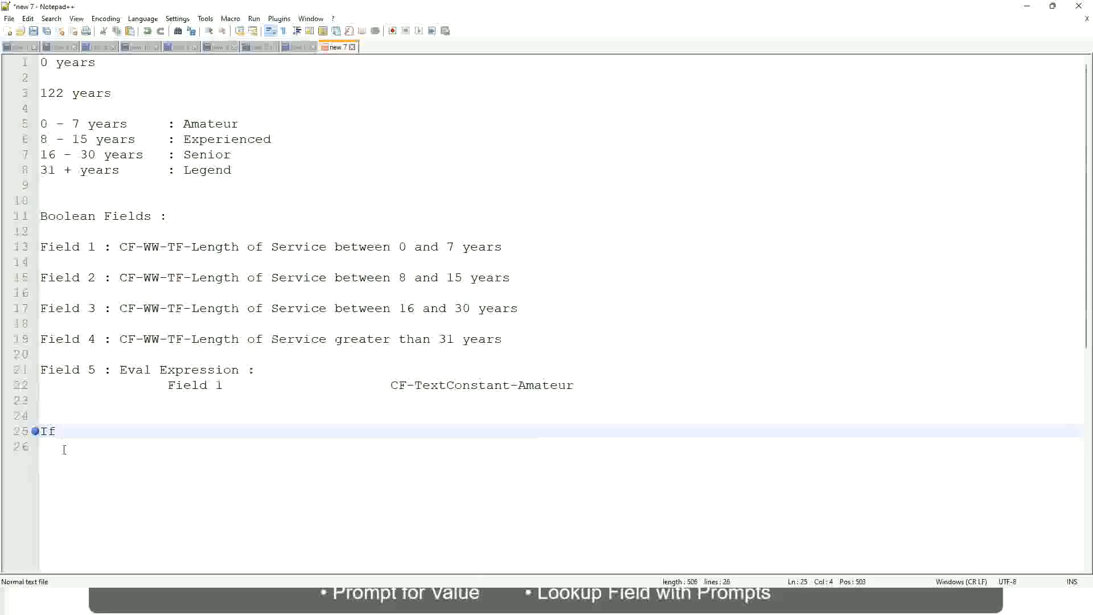
{"action": "type", "text": "Prior Ex"}
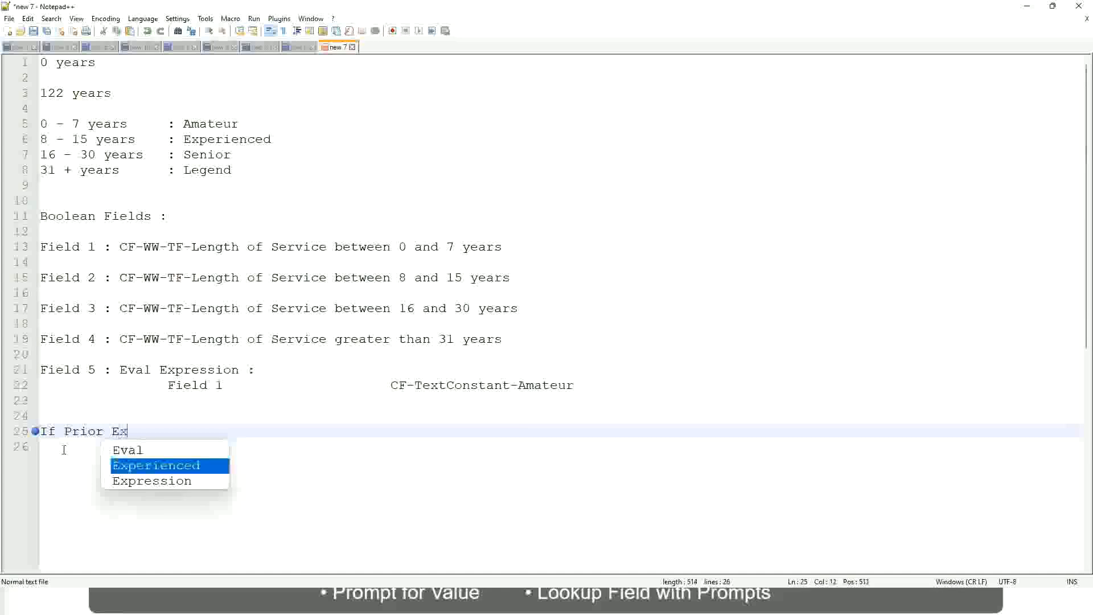
{"action": "type", "text": "perience"}
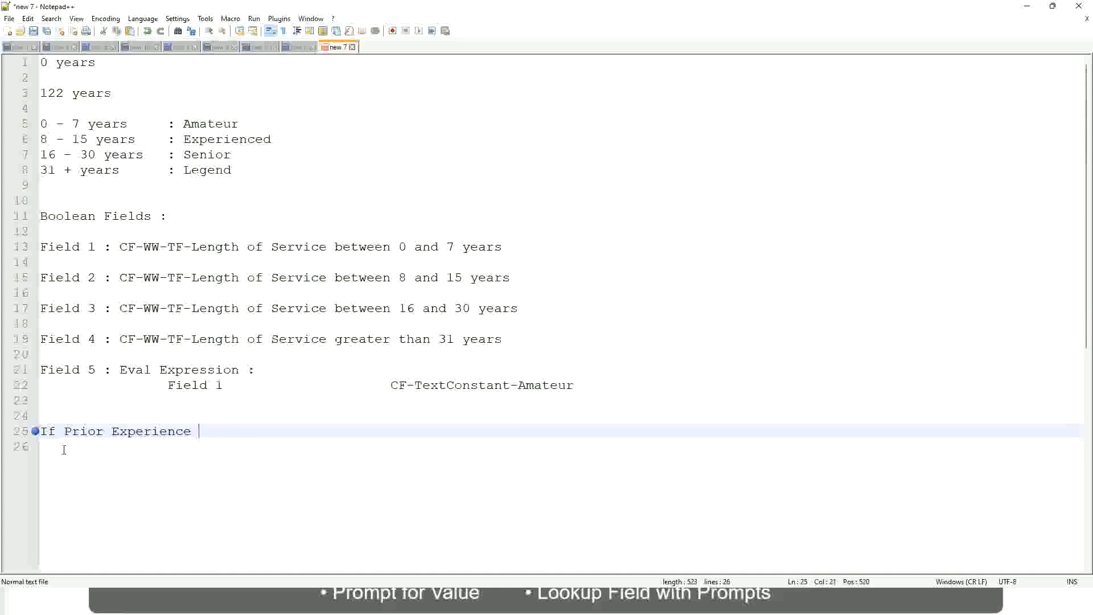
{"action": "key", "text": "BackSpace"}
{"action": "key", "text": "BackSpace"}
{"action": "key", "text": "BackSpace"}
{"action": "key", "text": "BackSpace"}
{"action": "key", "text": "BackSpace"}
{"action": "key", "text": "BackSpace"}
{"action": "key", "text": "BackSpace"}
{"action": "key", "text": "BackSpace"}
{"action": "key", "text": "BackSpace"}
{"action": "key", "text": "BackSpace"}
{"action": "key", "text": "BackSpace"}
{"action": "key", "text": "BackSpace"}
{"action": "key", "text": "BackSpace"}
{"action": "key", "text": "BackSpace"}
{"action": "key", "text": "BackSpace"}
{"action": "key", "text": "BackSpace"}
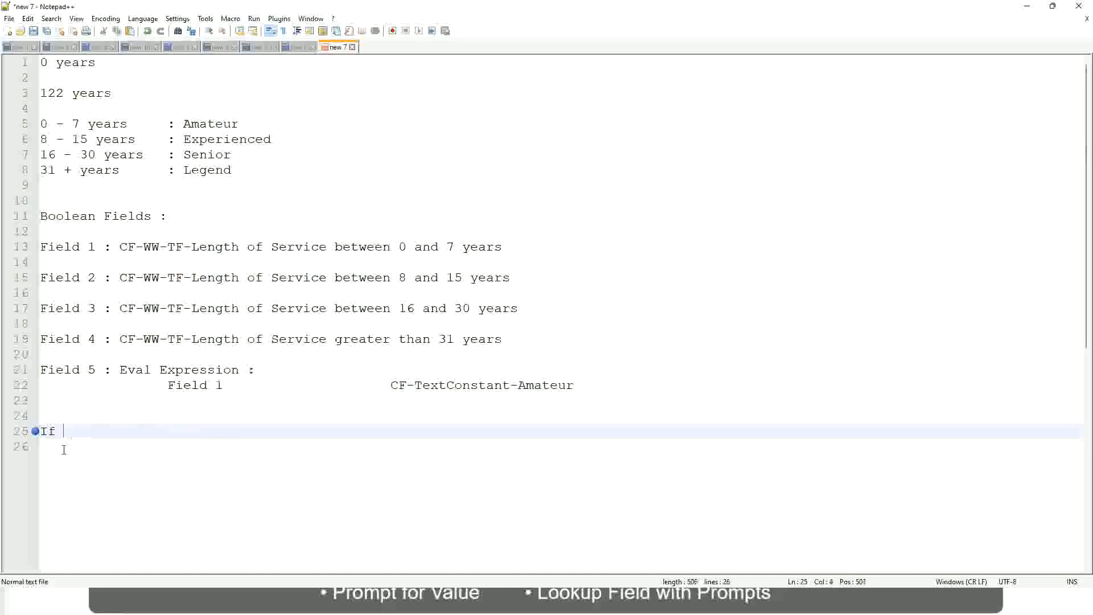
{"action": "type", "text": "Job Prof"}
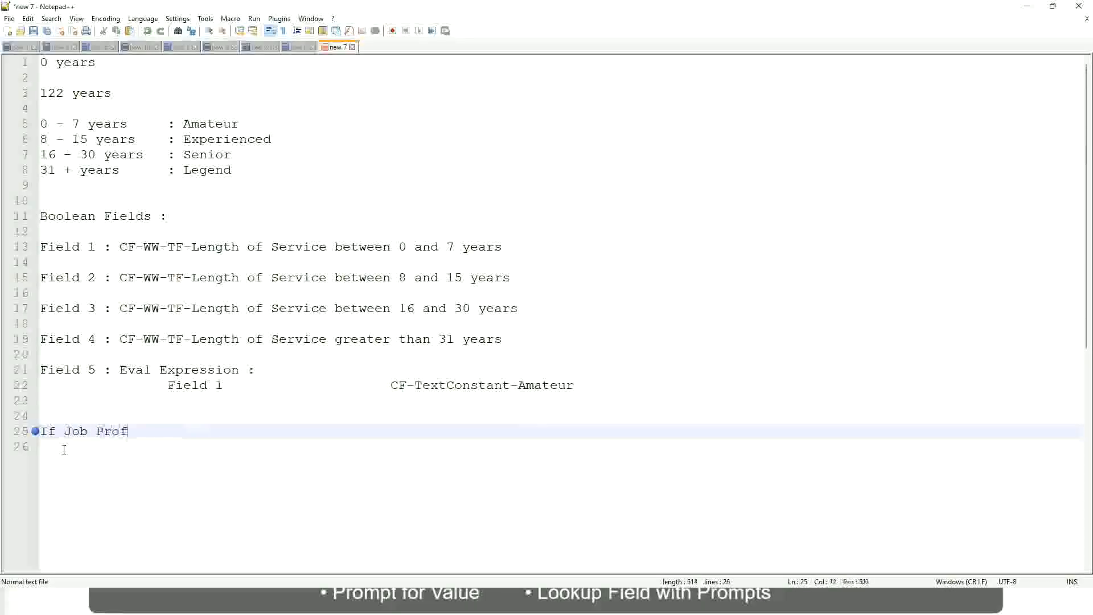
{"action": "type", "text": "ile is : Manager"}
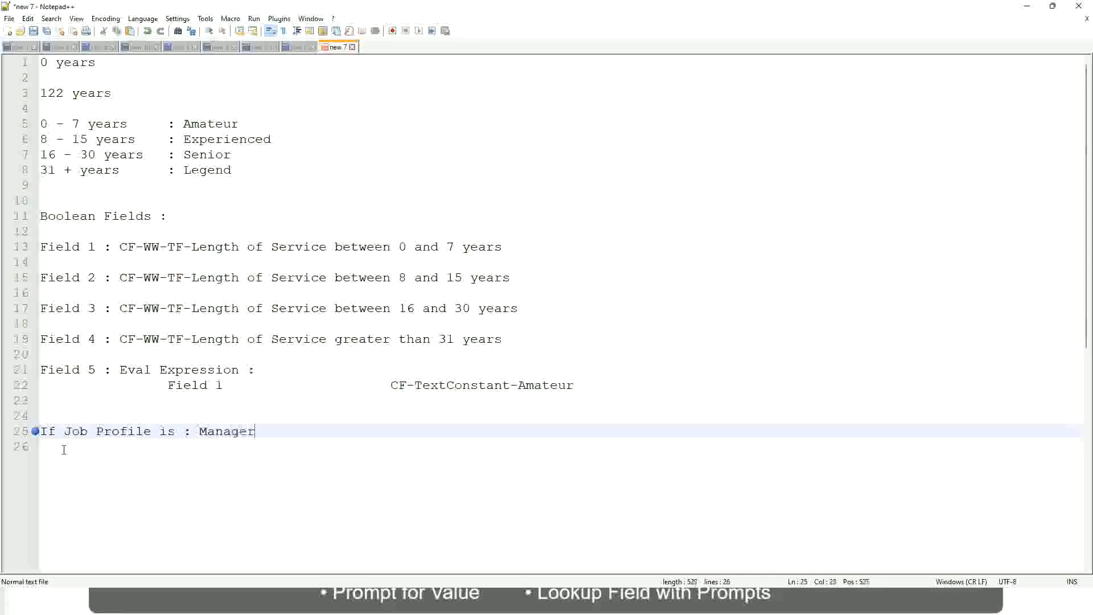
{"action": "key", "text": "BackSpace"}
{"action": "key", "text": "BackSpace"}
{"action": "key", "text": "BackSpace"}
{"action": "key", "text": "BackSpace"}
{"action": "key", "text": "BackSpace"}
{"action": "key", "text": "BackSpace"}
{"action": "key", "text": "BackSpace"}
{"action": "key", "text": "BackSpace"}
{"action": "key", "text": "BackSpace"}
{"action": "key", "text": "BackSpace"}
{"action": "key", "text": "BackSpace"}
{"action": "key", "text": "BackSpace"}
{"action": "key", "text": "BackSpace"}
{"action": "key", "text": "BackSpace"}
{"action": "key", "text": "BackSpace"}
{"action": "key", "text": "BackSpace"}
{"action": "key", "text": "BackSpace"}
{"action": "key", "text": "BackSpace"}
{"action": "key", "text": "BackSpace"}
{"action": "key", "text": "BackSpace"}
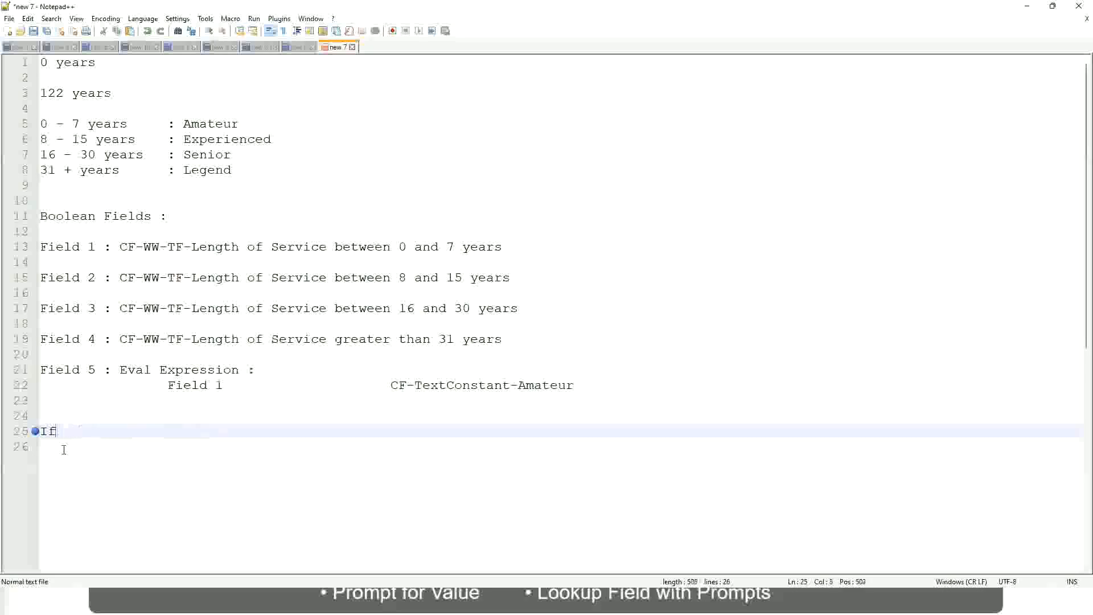
Write the condition "Management Level is Manager or Above" after "If" on line 25.
{"action": "type", "text": "Management "}
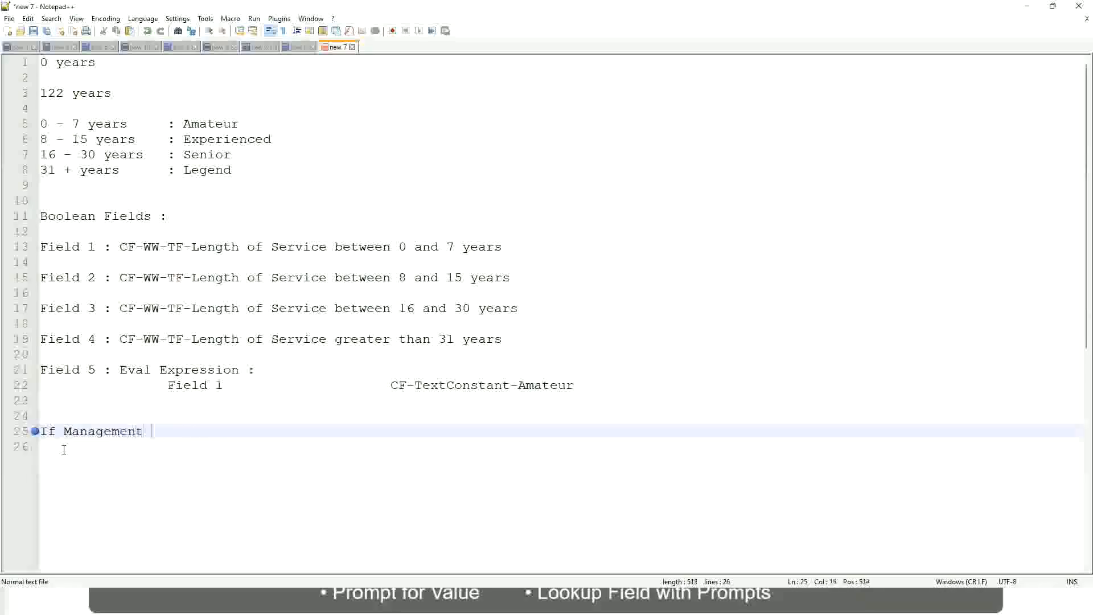
{"action": "type", "text": "Level is Manager or A"}
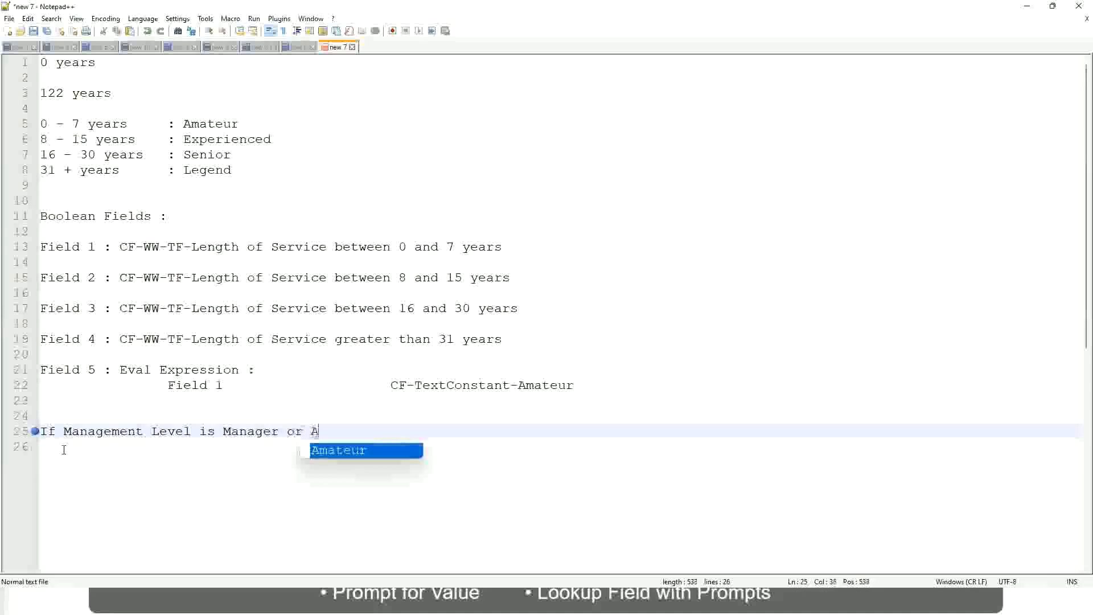
{"action": "type", "text": "bove"}
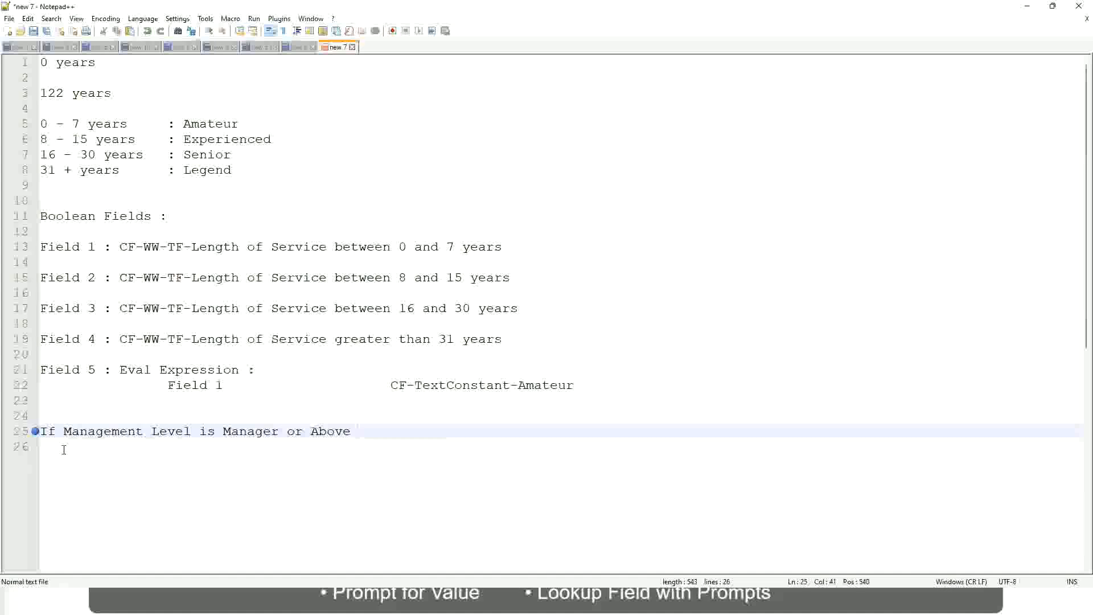
Add the result "Proposed Allowance Plan : Car Allowance" after the Manager condition on line 25, separated by a wide tabbed gap.
{"action": "key", "text": "Tab"}
{"action": "key", "text": "Tab"}
{"action": "key", "text": "Tab"}
{"action": "key", "text": "Tab"}
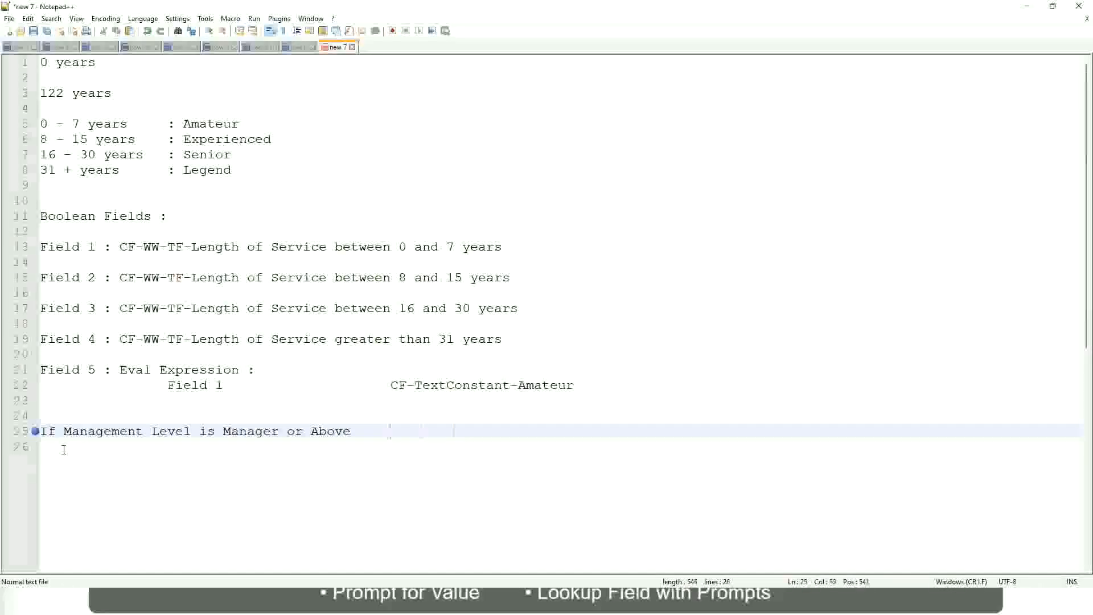
{"action": "key", "text": "Tab"}
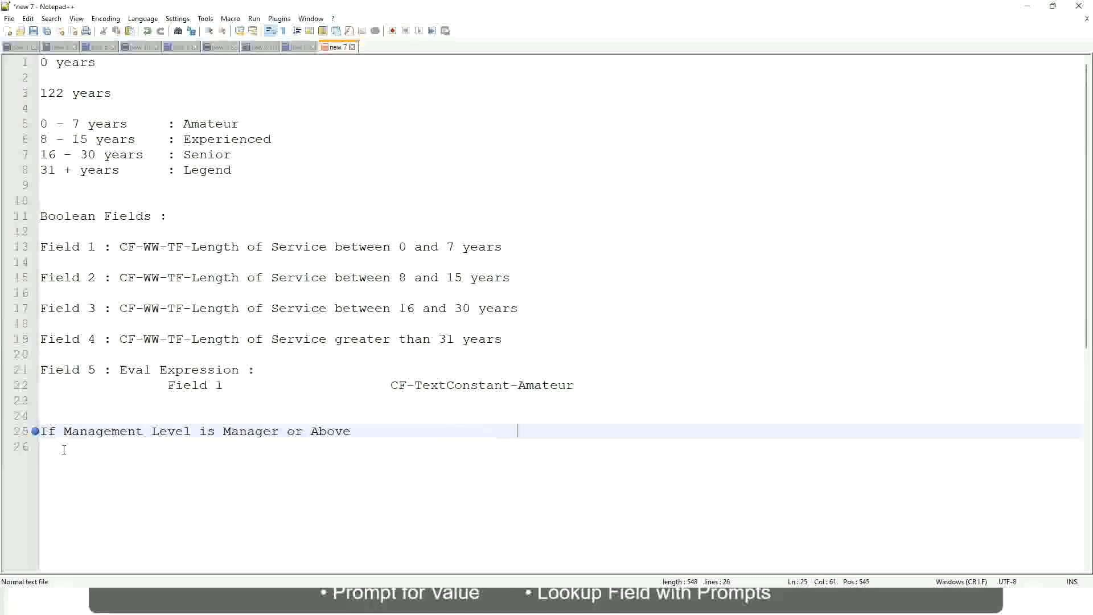
{"action": "type", "text": "Proposed"}
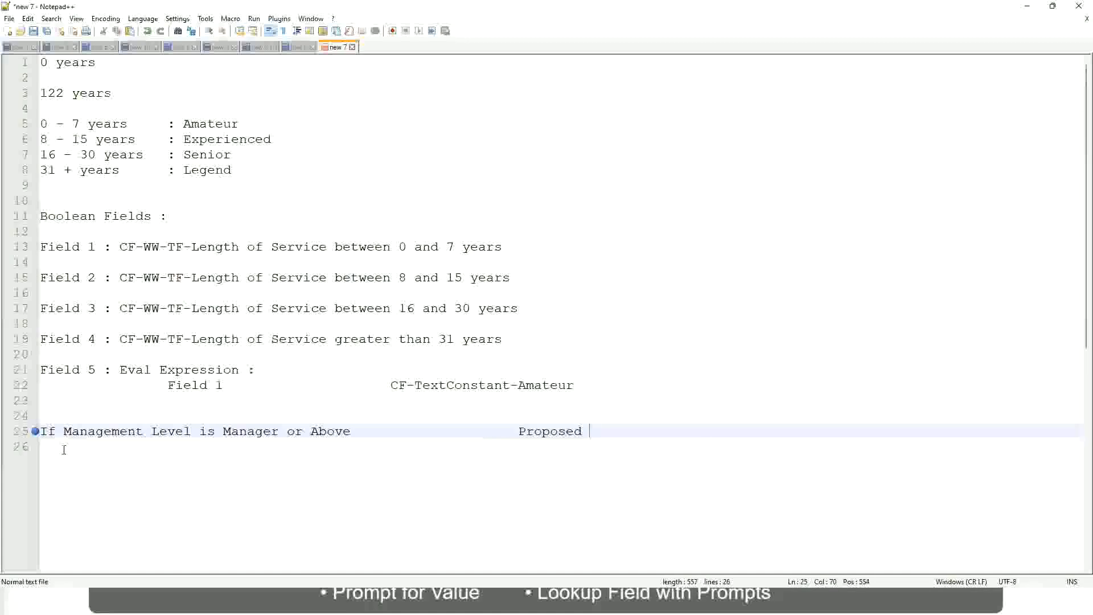
{"action": "type", "text": "Allowance "}
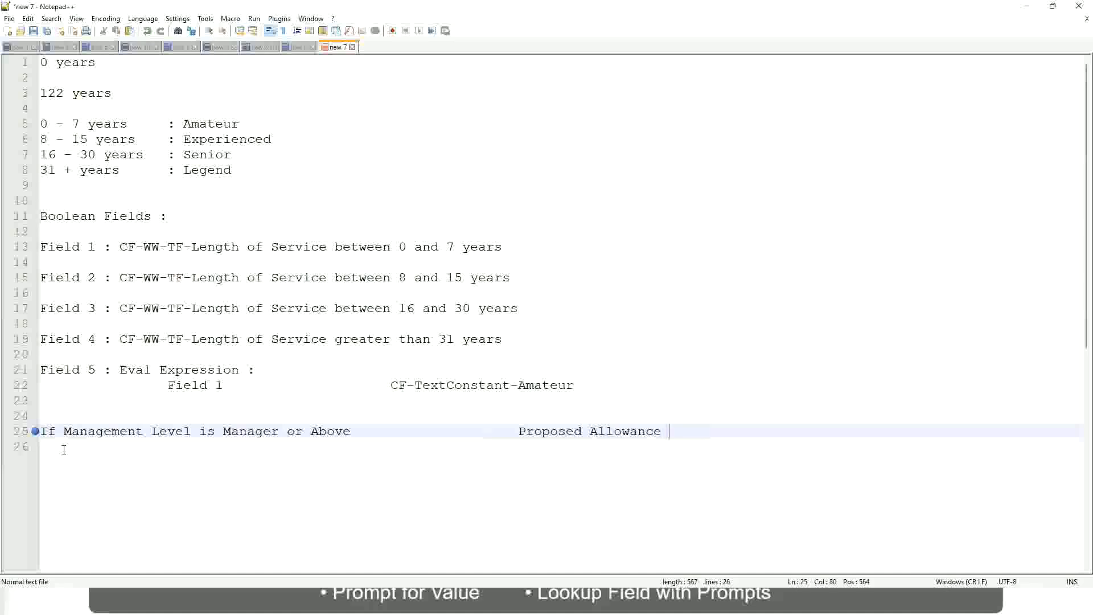
{"action": "type", "text": "Plan"}
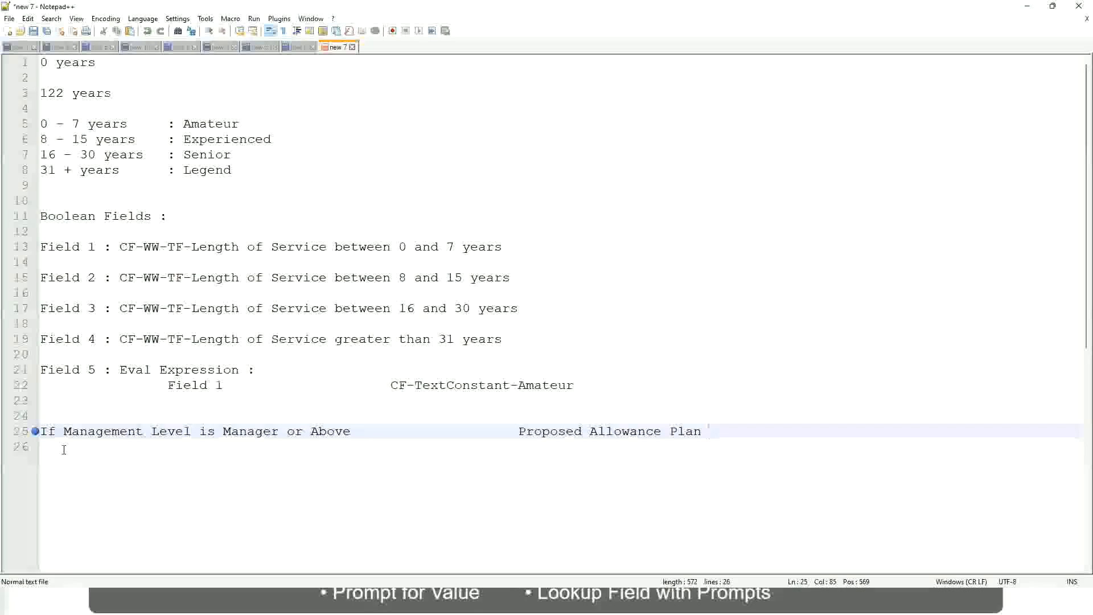
{"action": "type", "text": ": "}
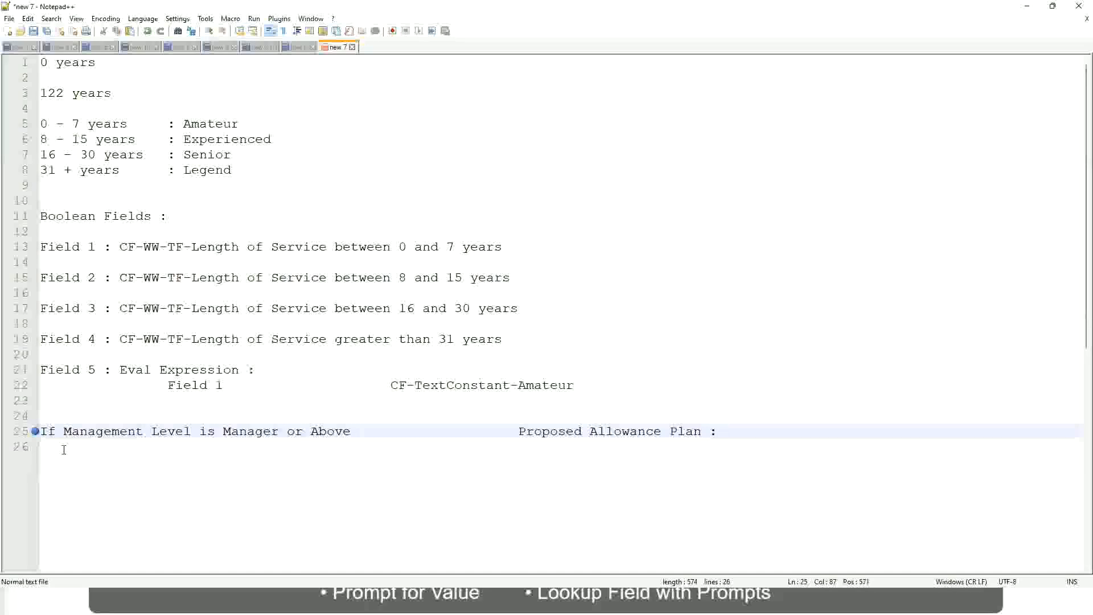
{"action": "type", "text": "Car Allowanc"}
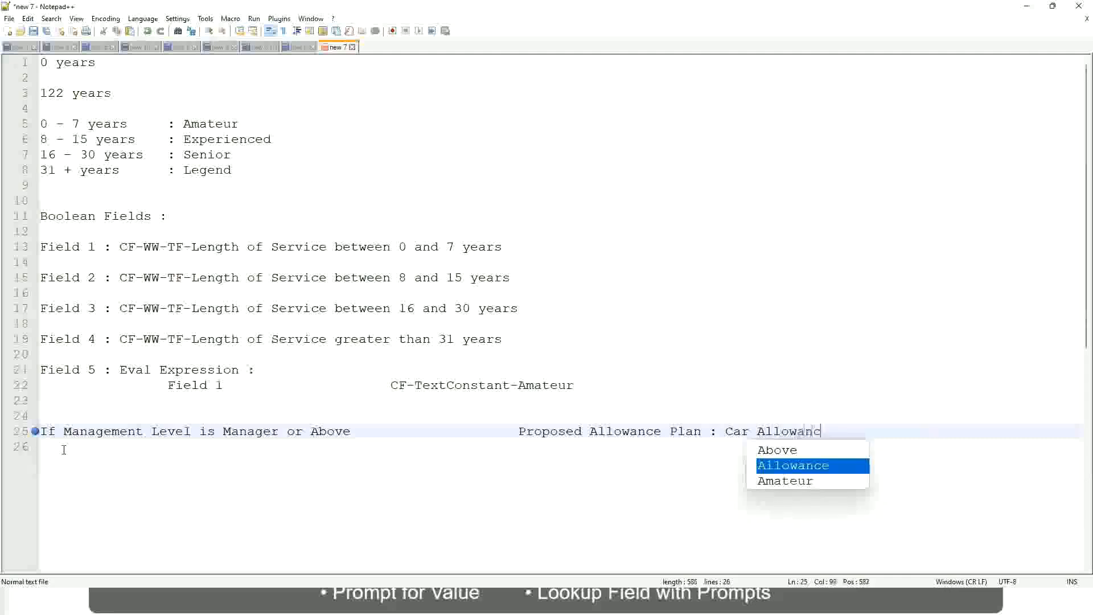
{"action": "type", "text": "e"}
Start a second rule on line 26 with the text "If Management Level is".
{"action": "key", "text": "Return"}
{"action": "type", "text": "I"}
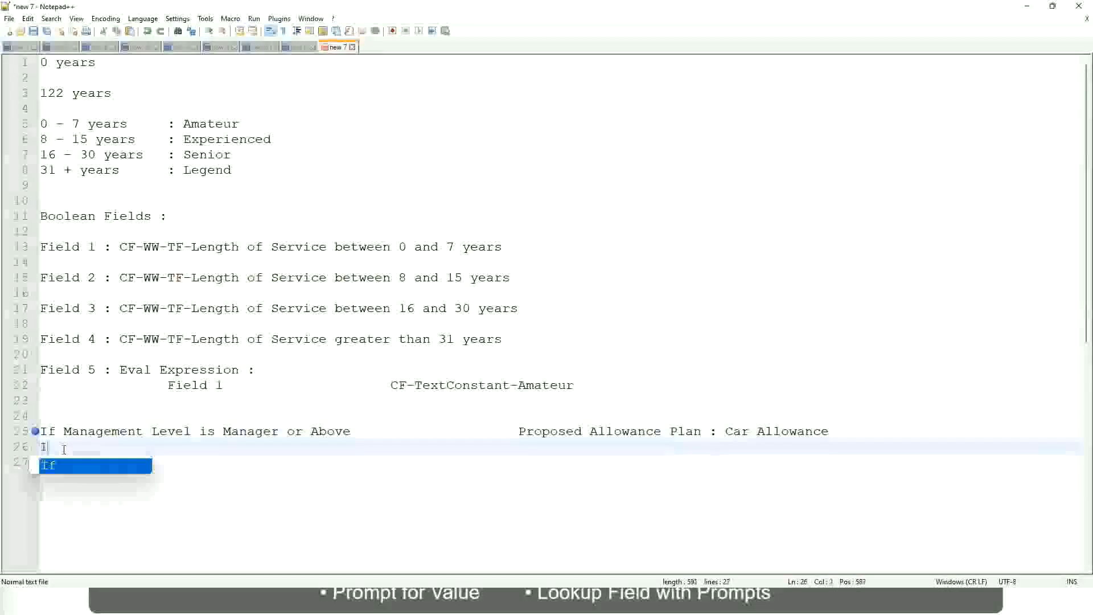
{"action": "type", "text": "f Management L"}
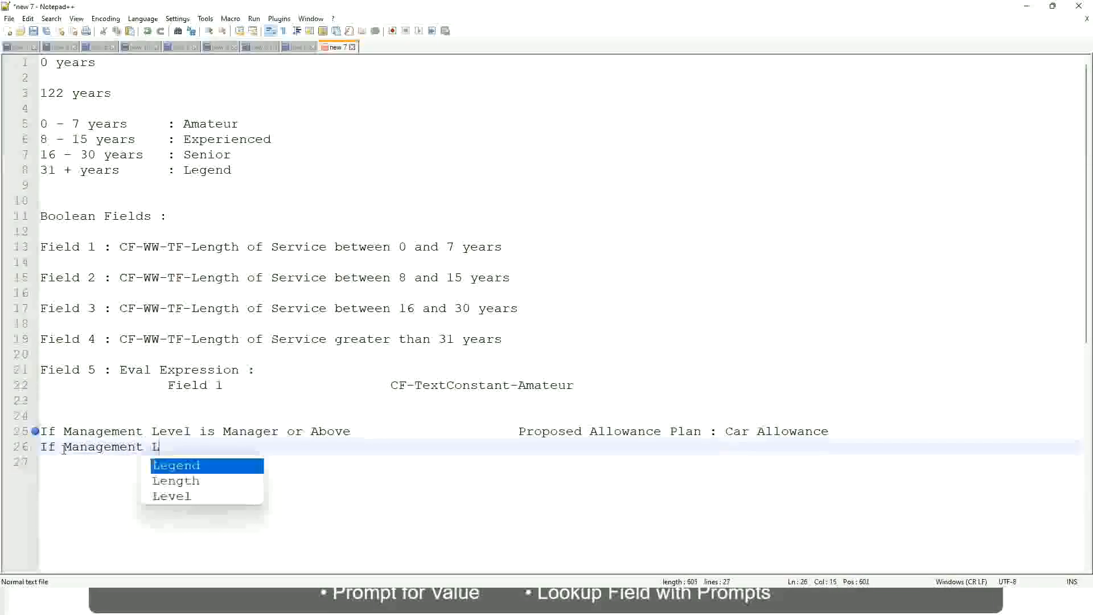
{"action": "type", "text": "evel is"}
Delete "or Above" from the condition on line 25 so it reads "If Management Level is Manager".
{"action": "key", "text": "Up"}
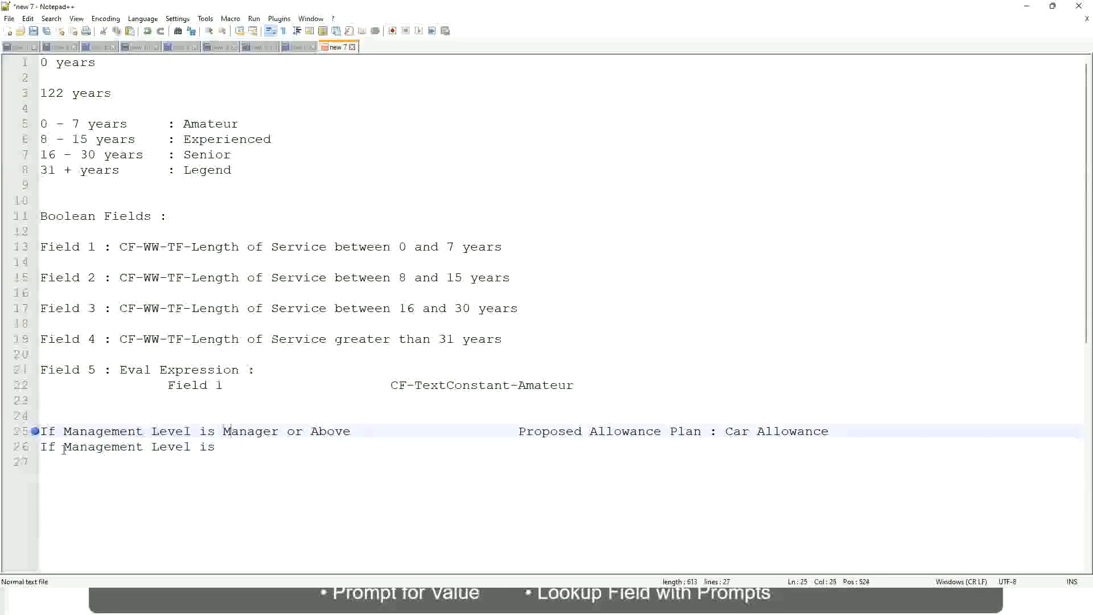
{"action": "key", "text": "Right"}
{"action": "key", "text": "Right"}
{"action": "key", "text": "Right"}
{"action": "key", "text": "Right"}
{"action": "key", "text": "Right"}
{"action": "key", "text": "Right"}
{"action": "key", "text": "Right"}
{"action": "key", "text": "shift+Right"}
{"action": "key", "text": "shift+Right"}
{"action": "key", "text": "shift+Right"}
{"action": "key", "text": "shift+Right"}
{"action": "key", "text": "shift+Right"}
{"action": "key", "text": "shift+Right"}
{"action": "key", "text": "shift+Right"}
{"action": "key", "text": "shift+Right"}
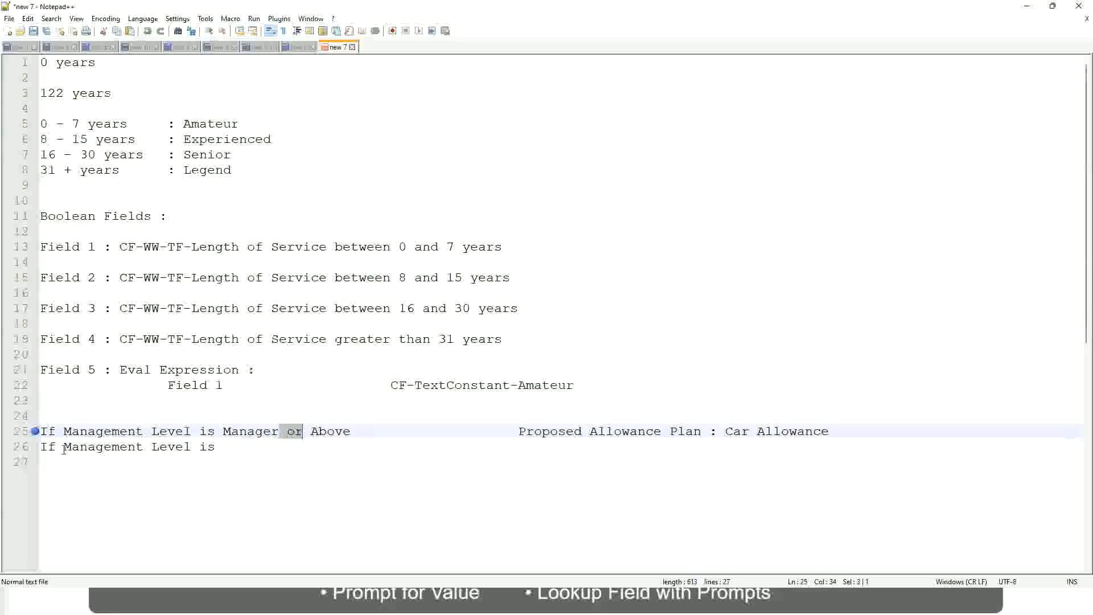
{"action": "key", "text": "shift+Right"}
{"action": "key", "text": "Delete"}
Complete line 26 with "Director" and the result "Executive Allowance", aligned with the result on the line above.
{"action": "key", "text": "Down"}
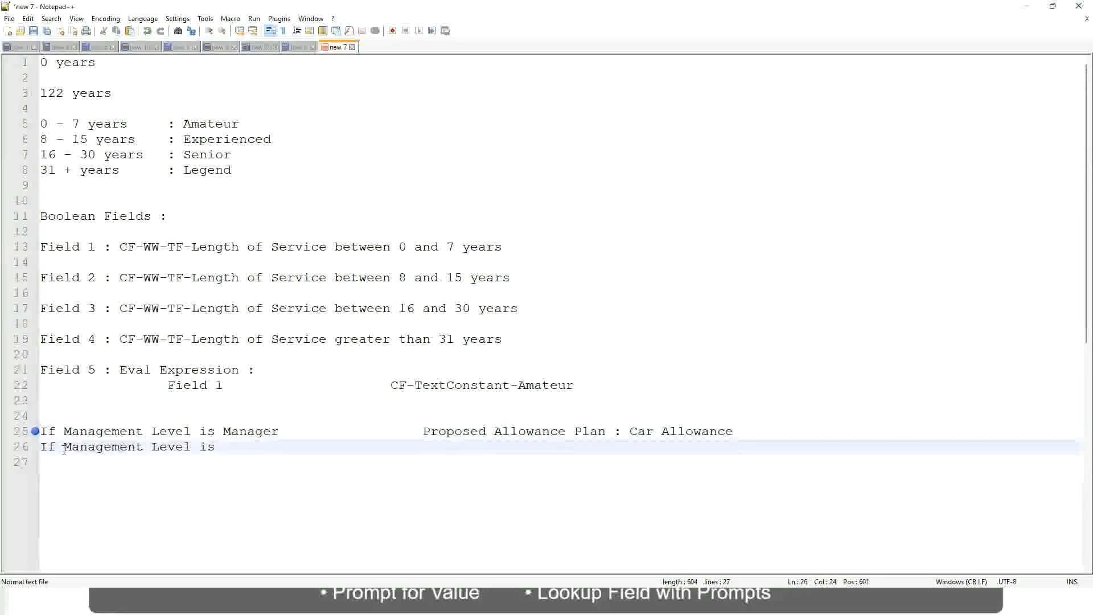
{"action": "type", "text": "Director"}
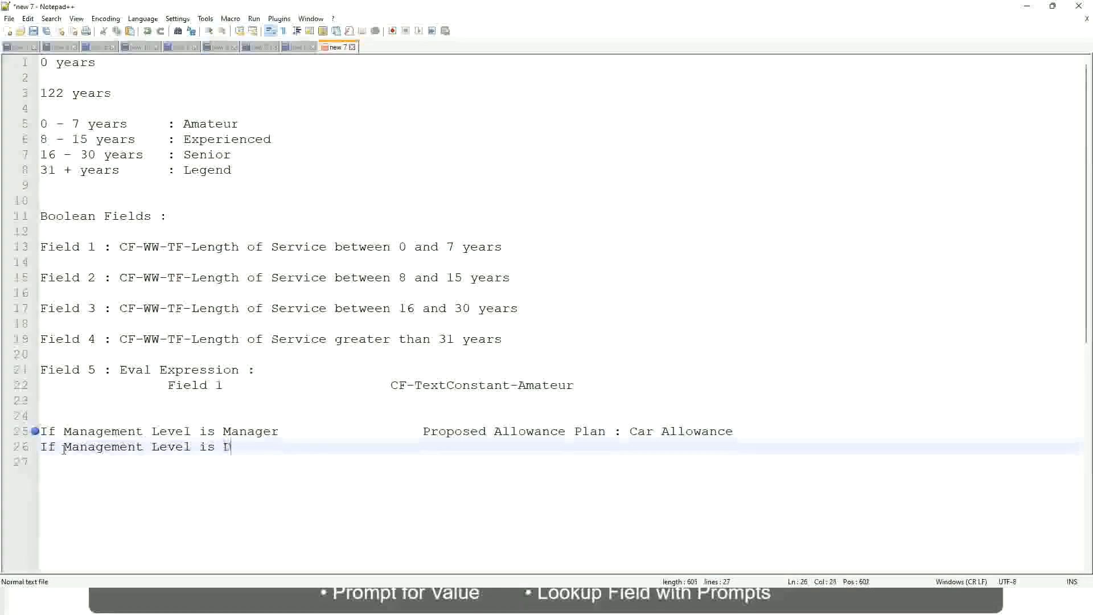
{"action": "key", "text": "Tab"}
{"action": "key", "text": "Tab"}
{"action": "key", "text": "Tab"}
{"action": "key", "text": "Tab"}
{"action": "key", "text": "Tab"}
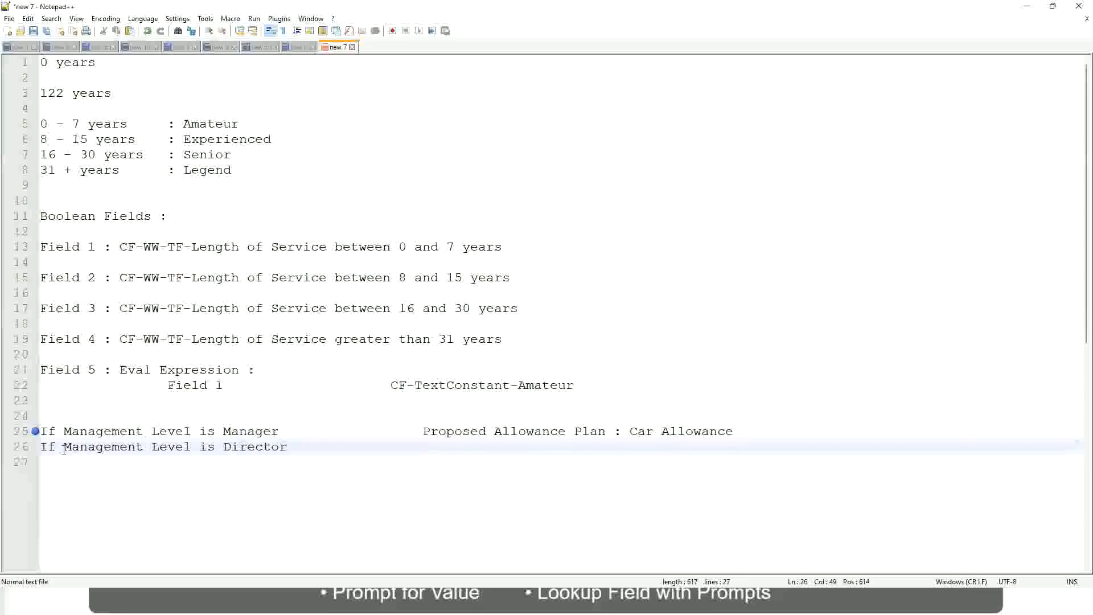
{"action": "type", "text": "Executive Allo"}
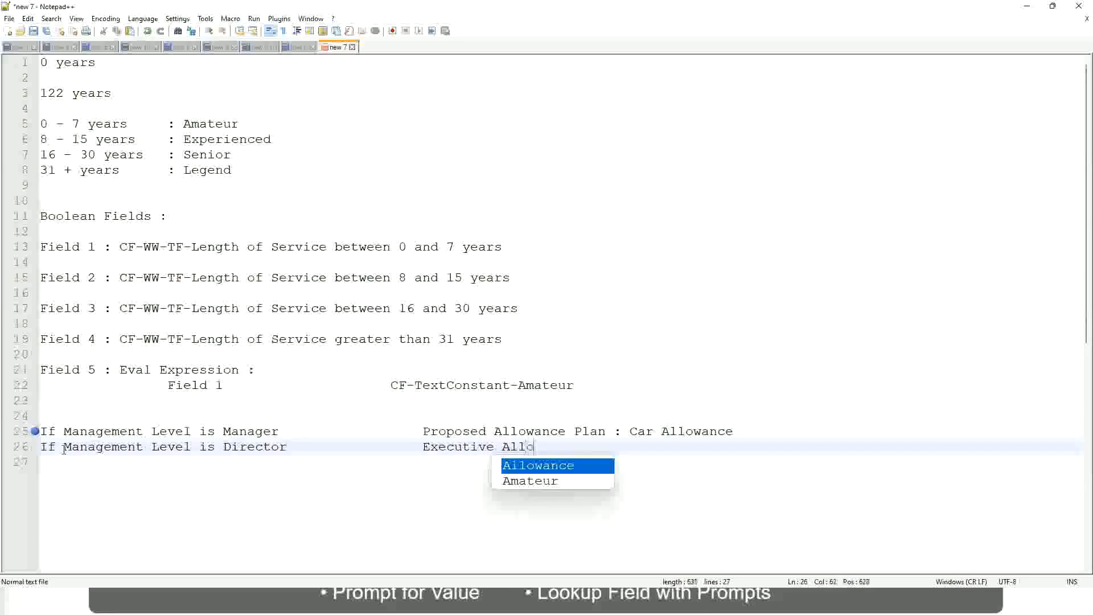
{"action": "key", "text": "Return"}
Add a third rule condition on line 27 reading "If Management Level is CEO".
{"action": "key", "text": "Return"}
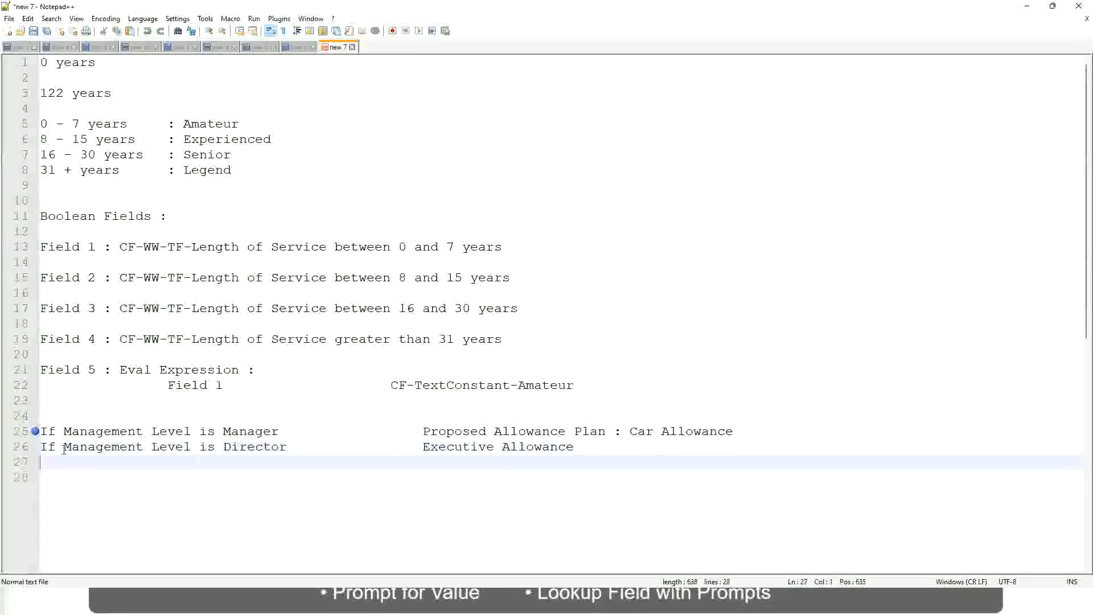
{"action": "type", "text": "If"}
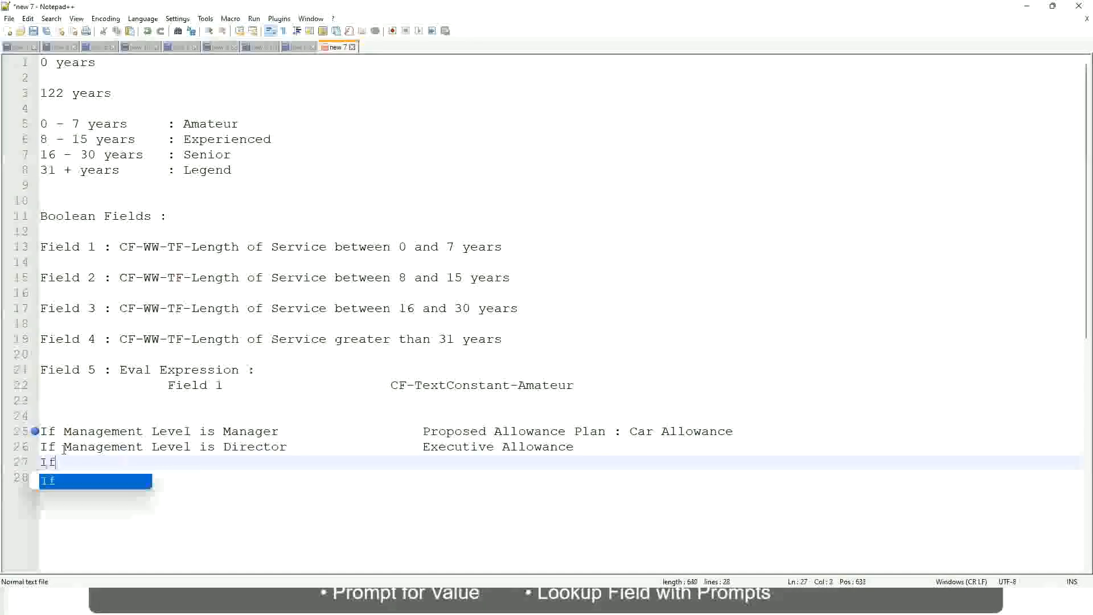
{"action": "type", "text": " Management is"}
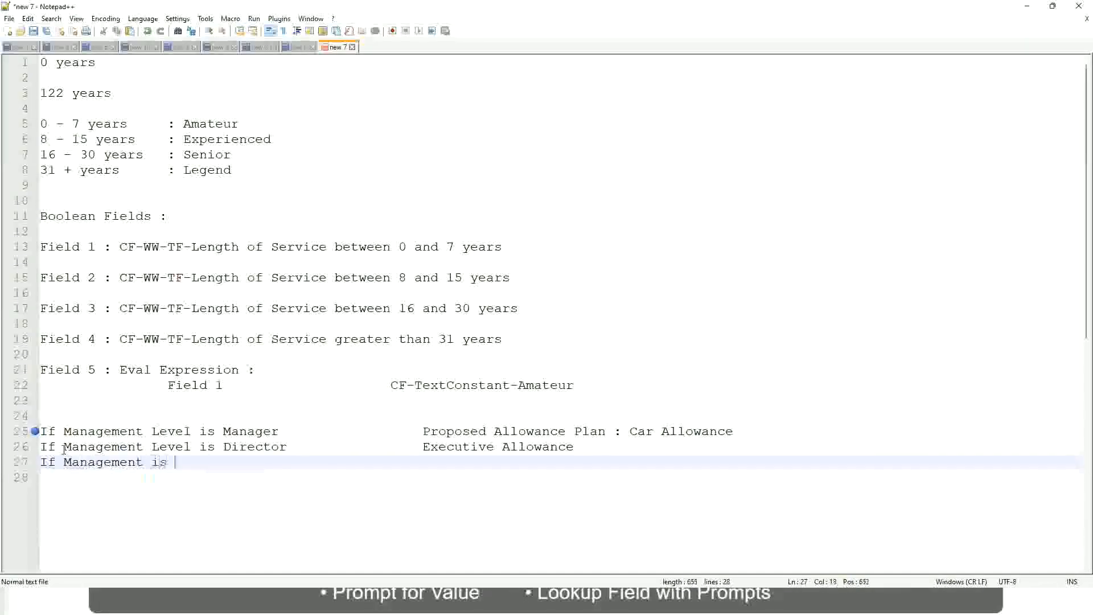
{"action": "key", "text": "BackSpace"}
{"action": "key", "text": "BackSpace"}
{"action": "key", "text": "BackSpace"}
{"action": "type", "text": "le"}
{"action": "key", "text": "BackSpace"}
{"action": "key", "text": "BackSpace"}
{"action": "type", "text": "Le"}
{"action": "key", "text": "Down"}
{"action": "key", "text": "Down"}
{"action": "key", "text": "Return"}
{"action": "type", "text": "is CEO"}
Add the result "CEO Allowance" to the CEO rule, aligned with the results above.
{"action": "key", "text": "Tab"}
{"action": "key", "text": "Tab"}
{"action": "key", "text": "Tab"}
{"action": "key", "text": "Tab"}
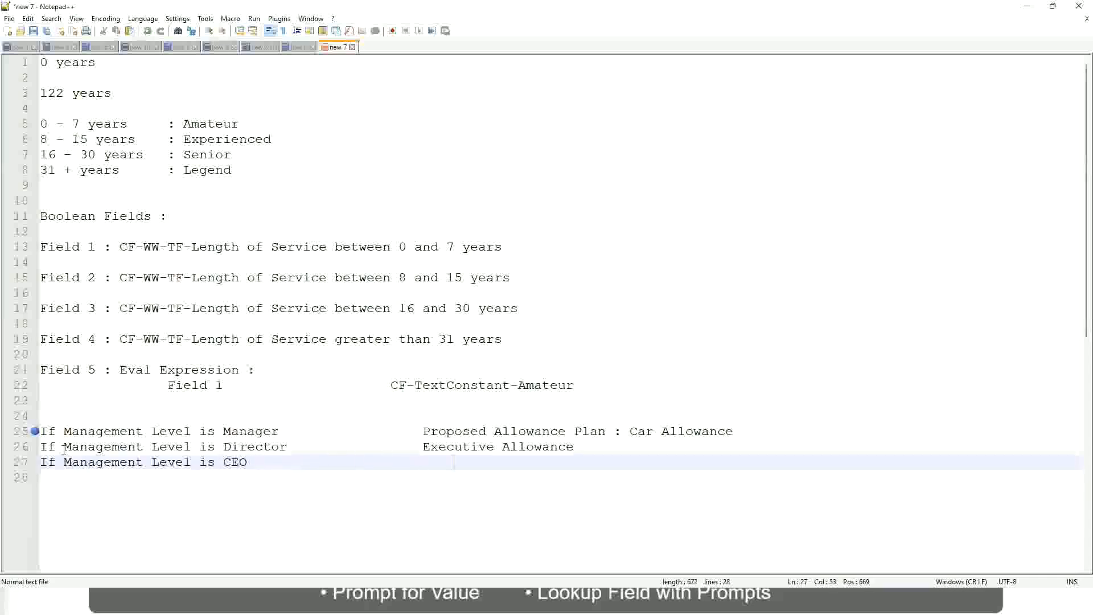
{"action": "type", "text": "CEO Allowance"}
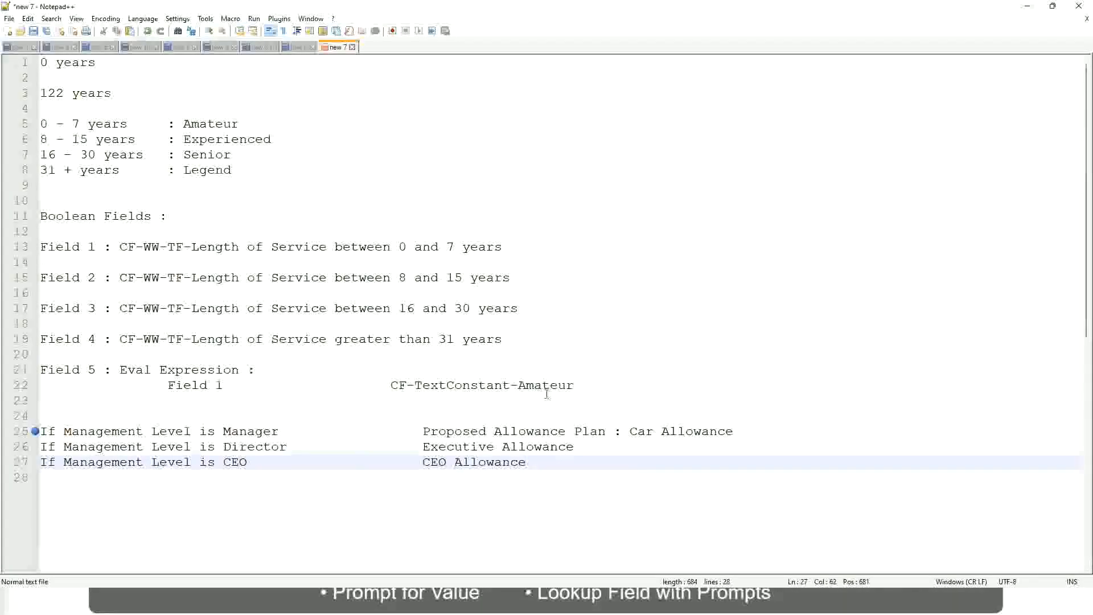
{"action": "left_click", "coordinate": [630, 430]}
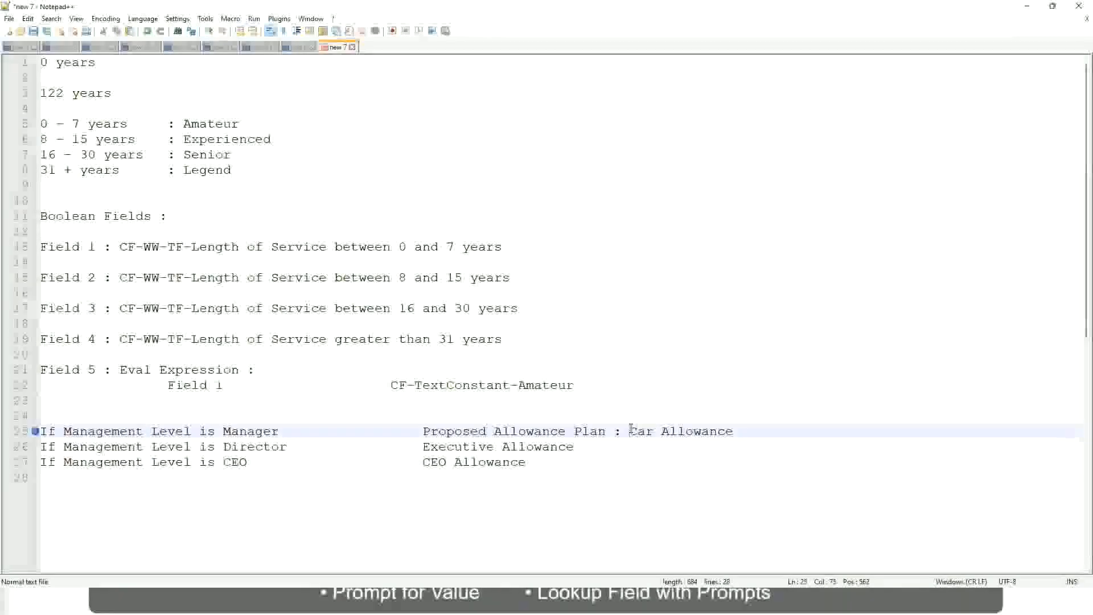
{"action": "left_click_drag", "start_coordinate": [630, 431], "coordinate": [735, 431]}
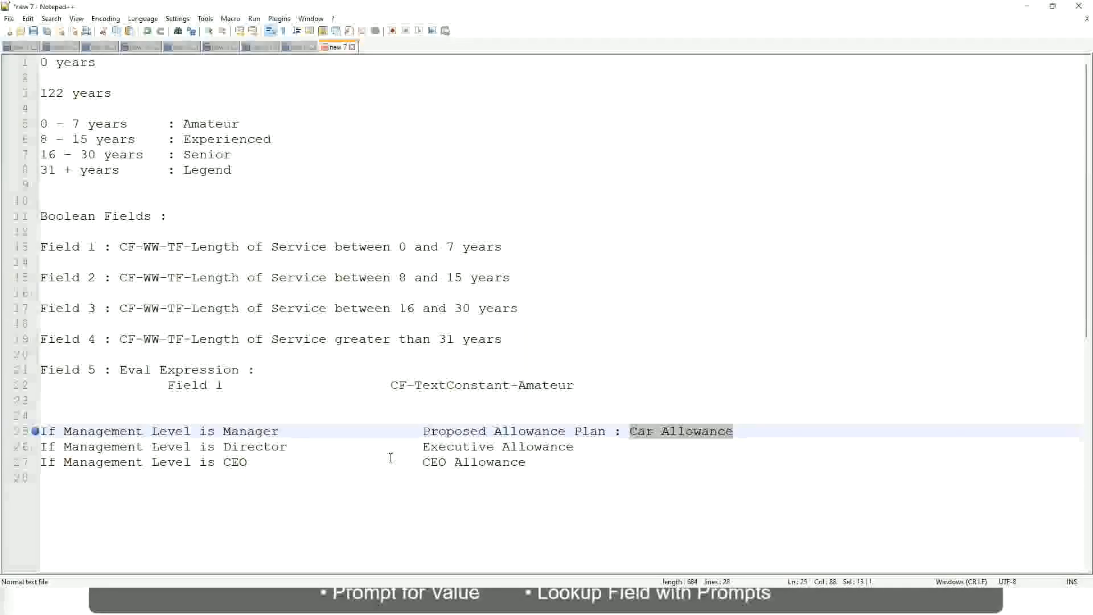
{"action": "left_click", "coordinate": [509, 430]}
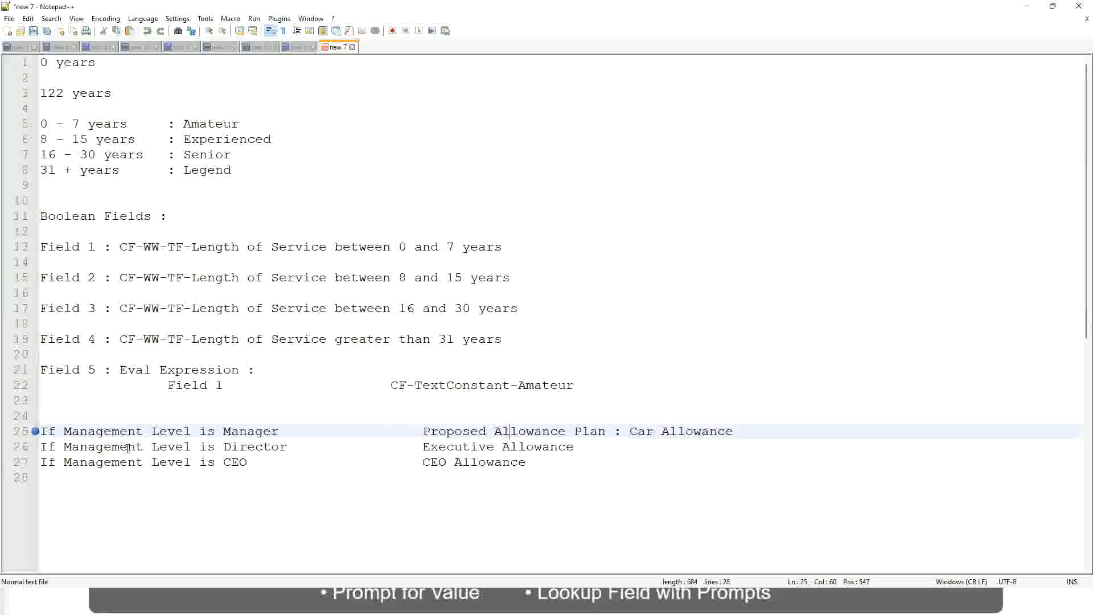
{"action": "left_click", "coordinate": [222, 431]}
Replace the result of the Manager rule on line 25 with "First Line Manager".
{"action": "left_click_drag", "start_coordinate": [424, 430], "coordinate": [751, 427]}
{"action": "type", "text": "Managers"}
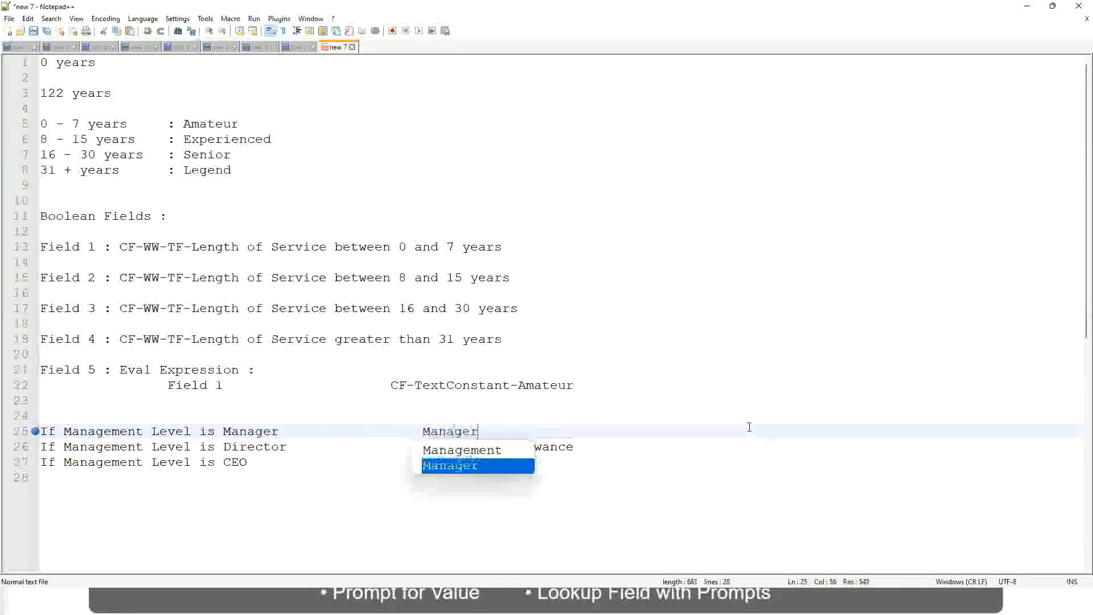
{"action": "key", "text": "BackSpace"}
{"action": "key", "text": "BackSpace"}
{"action": "key", "text": "BackSpace"}
{"action": "key", "text": "BackSpace"}
{"action": "key", "text": "BackSpace"}
{"action": "key", "text": "BackSpace"}
{"action": "key", "text": "BackSpace"}
{"action": "key", "text": "BackSpace"}
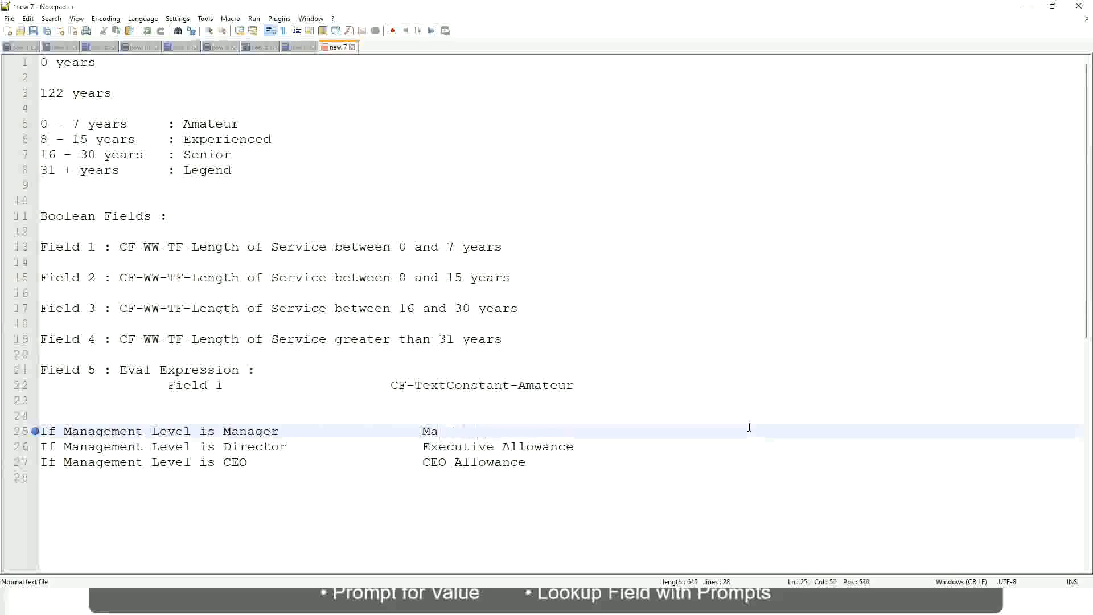
{"action": "type", "text": "First Li"}
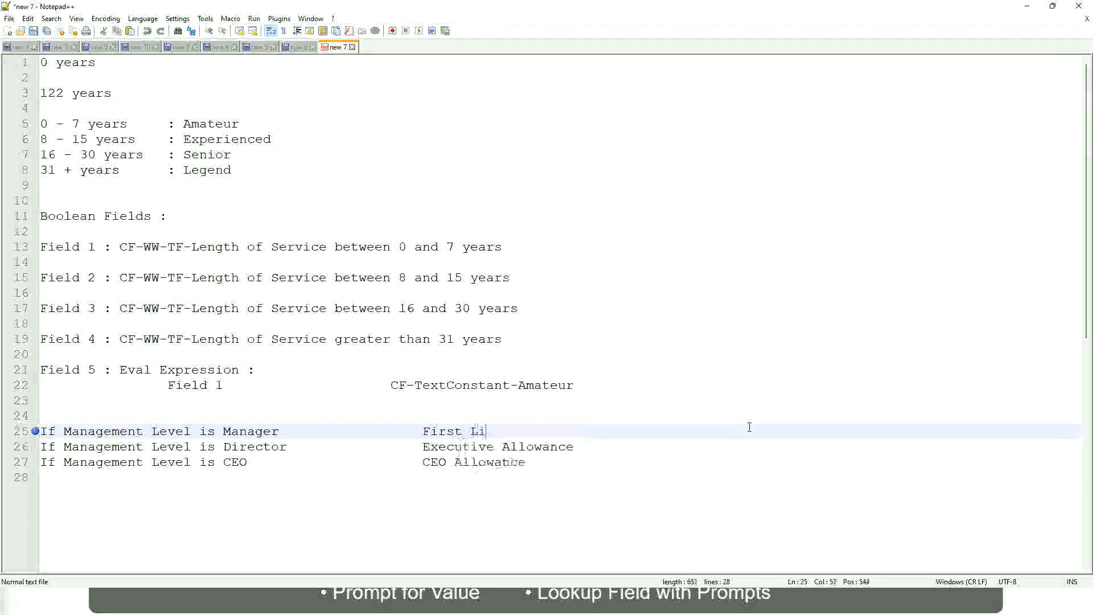
{"action": "type", "text": "ne Manager"}
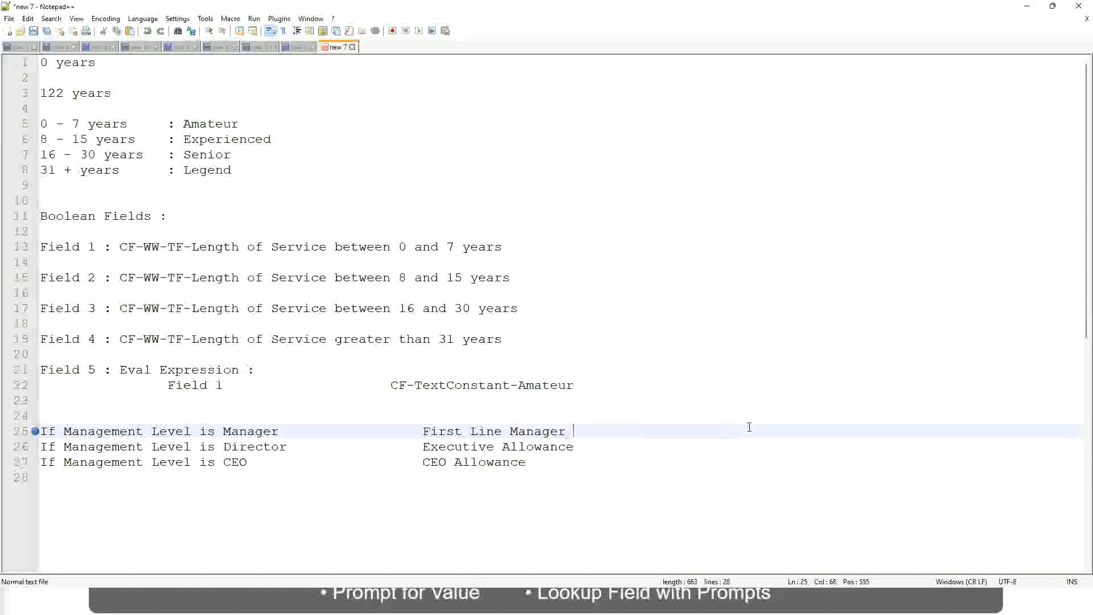
Insert "Name of the" before "First Line Manager" on line 25.
{"action": "key", "text": "Left"}
{"action": "key", "text": "Left"}
{"action": "key", "text": "Left"}
{"action": "key", "text": "Left"}
{"action": "key", "text": "Left"}
{"action": "key", "text": "Left"}
{"action": "key", "text": "Left"}
{"action": "key", "text": "Left"}
{"action": "key", "text": "Left"}
{"action": "key", "text": "Left"}
{"action": "key", "text": "Left"}
{"action": "key", "text": "Left"}
{"action": "key", "text": "Left"}
{"action": "key", "text": "Left"}
{"action": "key", "text": "Left"}
{"action": "key", "text": "Left"}
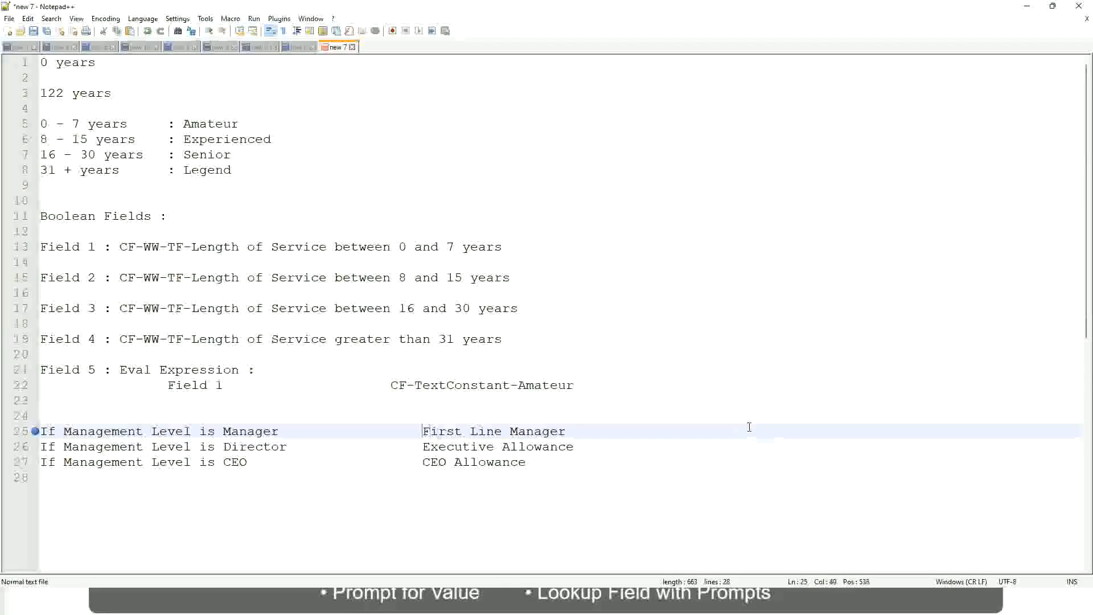
{"action": "type", "text": "Name of the"}
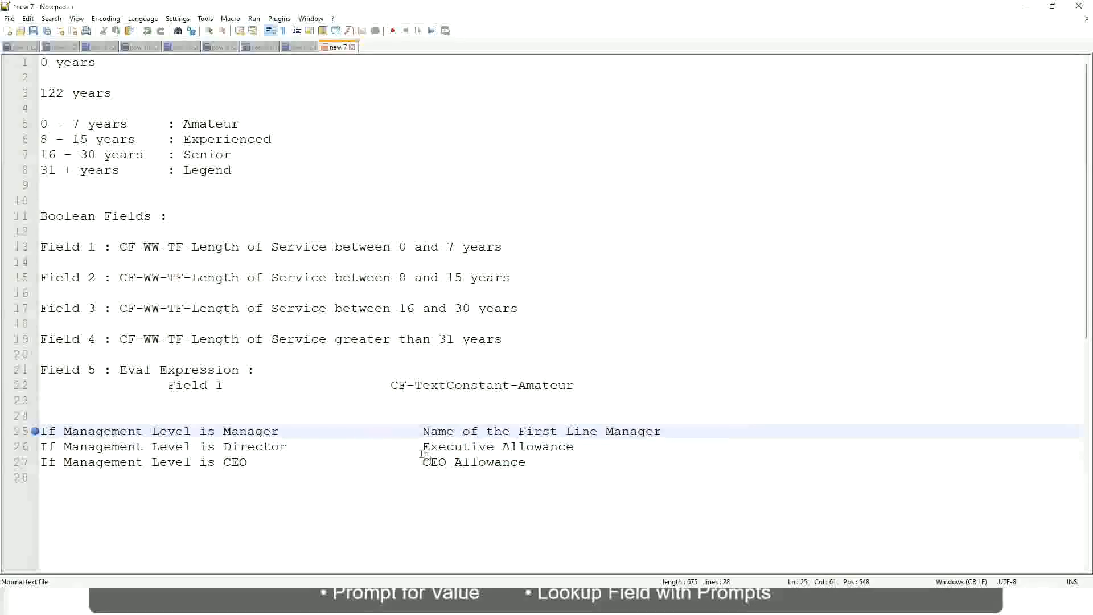
Replace "Executive Allowance" in the Director rule on line 26 with "Name of".
{"action": "left_click_drag", "start_coordinate": [425, 446], "coordinate": [573, 447]}
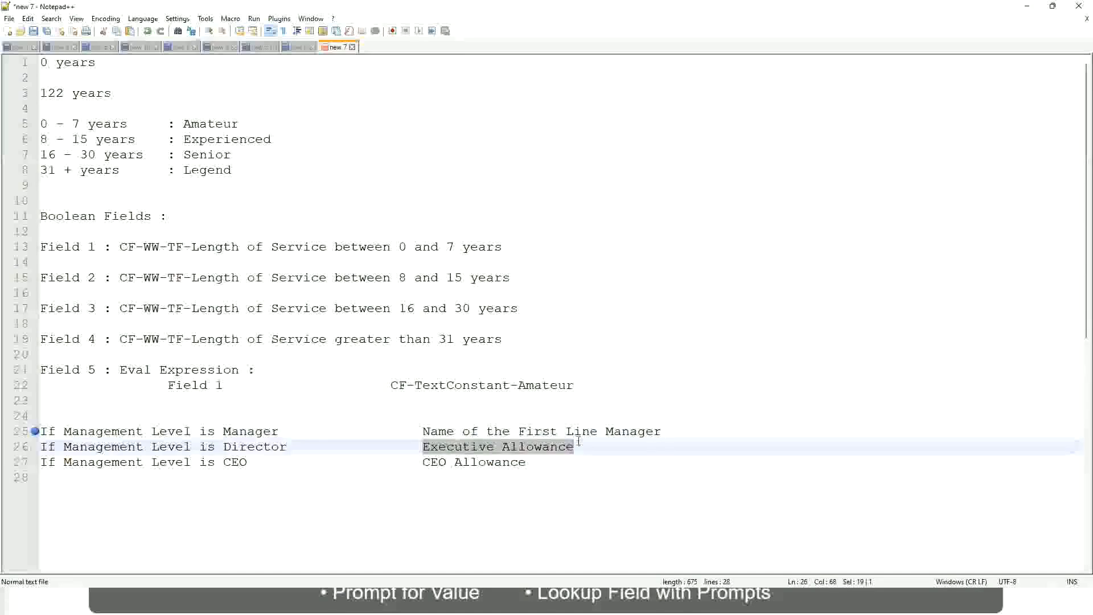
{"action": "type", "text": "Name of"}
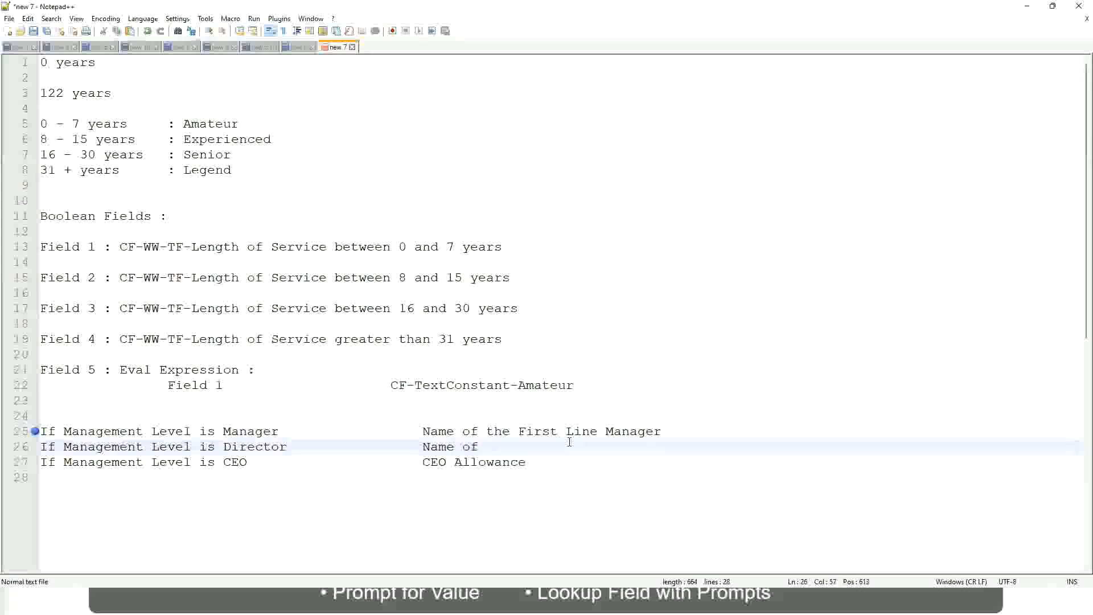
{"action": "type", "text": " Firs"}
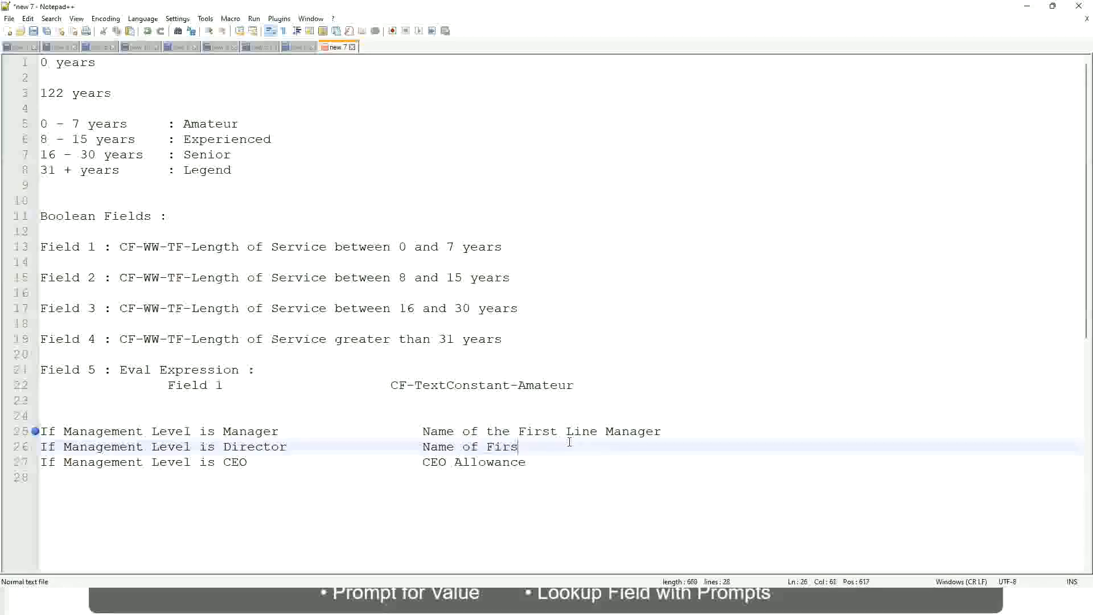
{"action": "key", "text": "BackSpace"}
{"action": "key", "text": "BackSpace"}
{"action": "key", "text": "BackSpace"}
{"action": "key", "text": "BackSpace"}
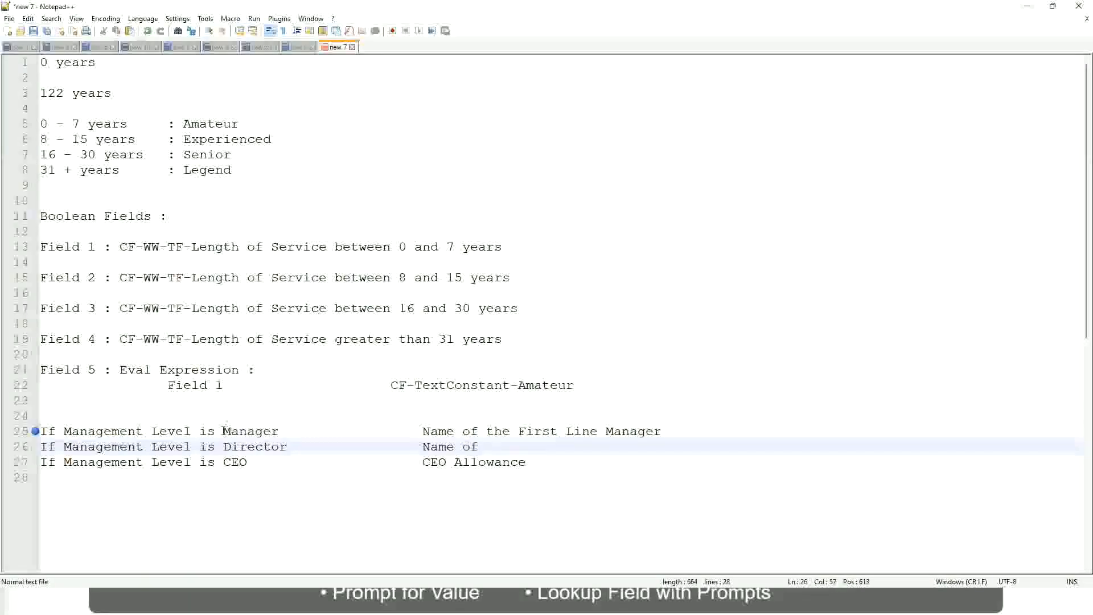
Change "First" to "Second" in the Manager rule's result so it reads "Name of the Second Line Manager".
{"action": "double_click", "coordinate": [535, 431]}
{"action": "type", "text": "Second"}
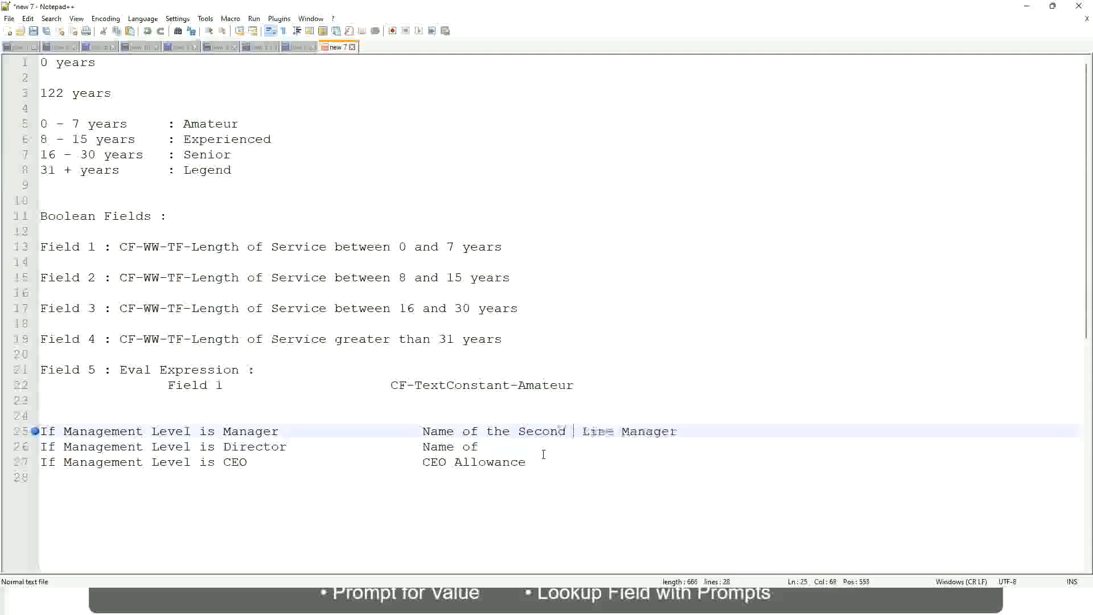
{"action": "key", "text": "BackSpace"}
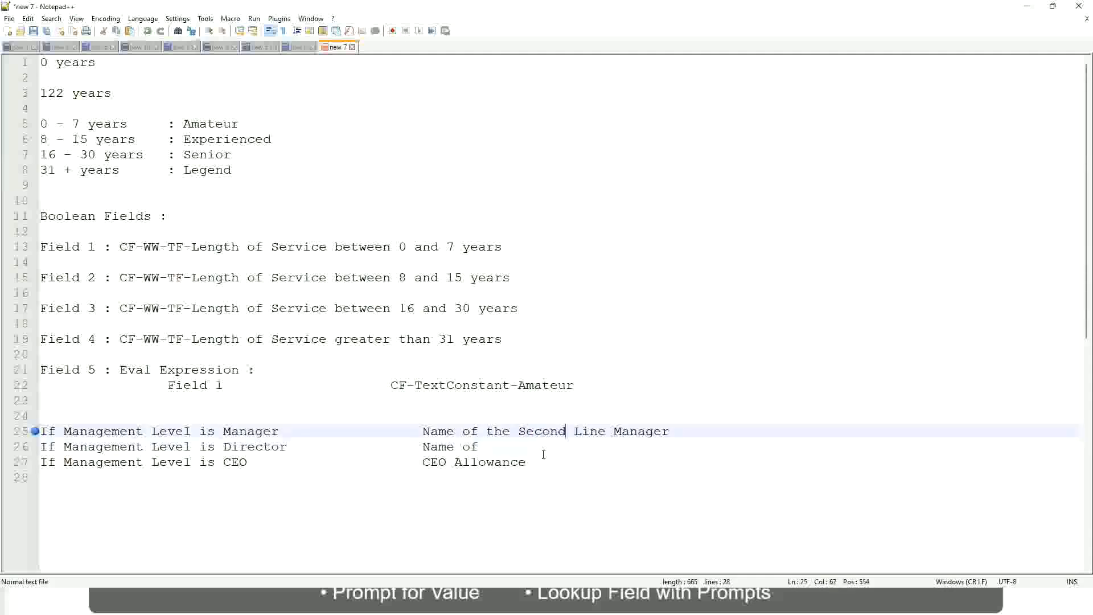
Complete the Director rule's result as "Name of Manager" and replace the CEO rule's result with "name of CEO/Himself/Herself".
{"action": "left_click", "coordinate": [494, 446]}
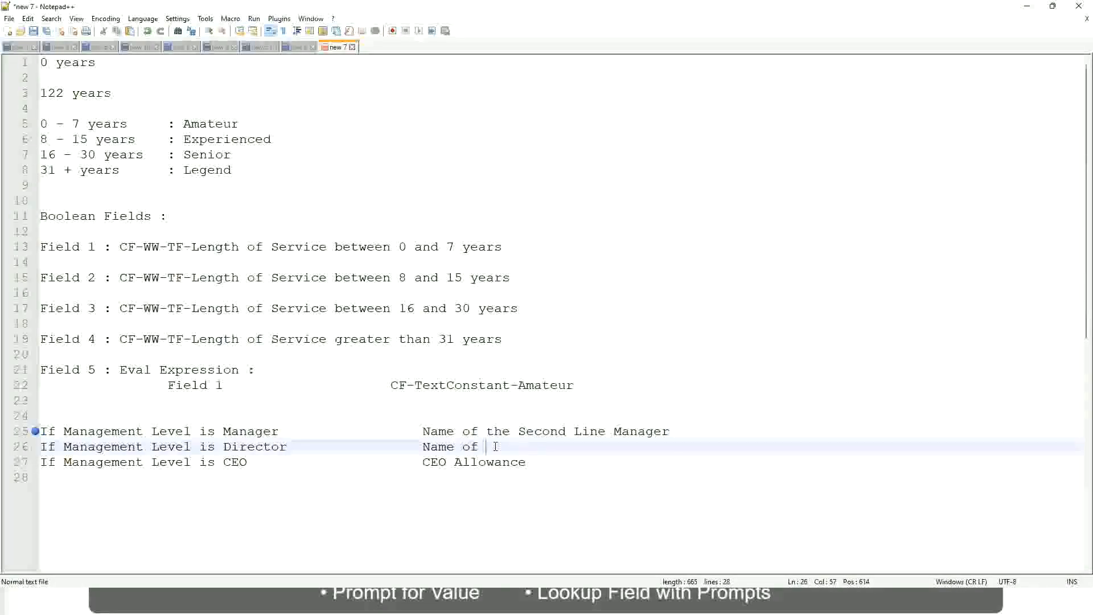
{"action": "type", "text": "Manager"}
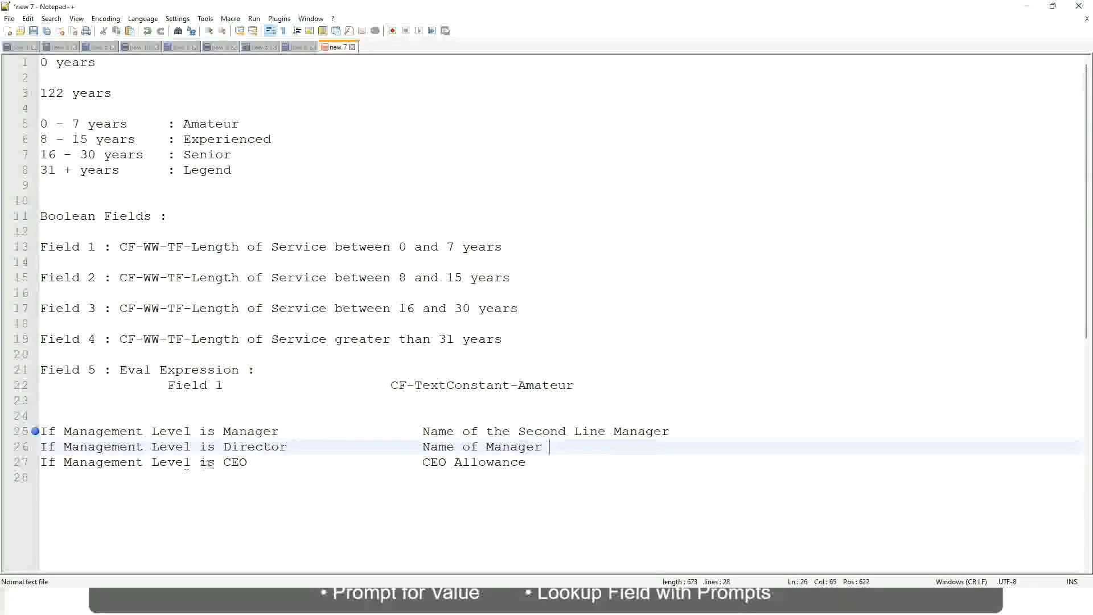
{"action": "left_click", "coordinate": [405, 462]}
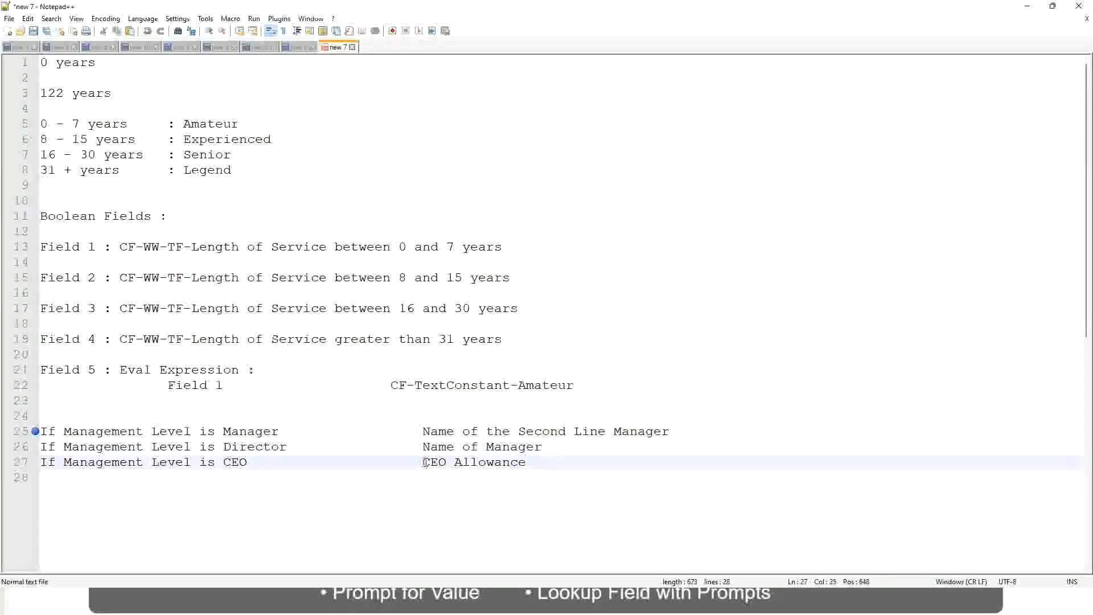
{"action": "left_click_drag", "start_coordinate": [423, 462], "coordinate": [541, 461]}
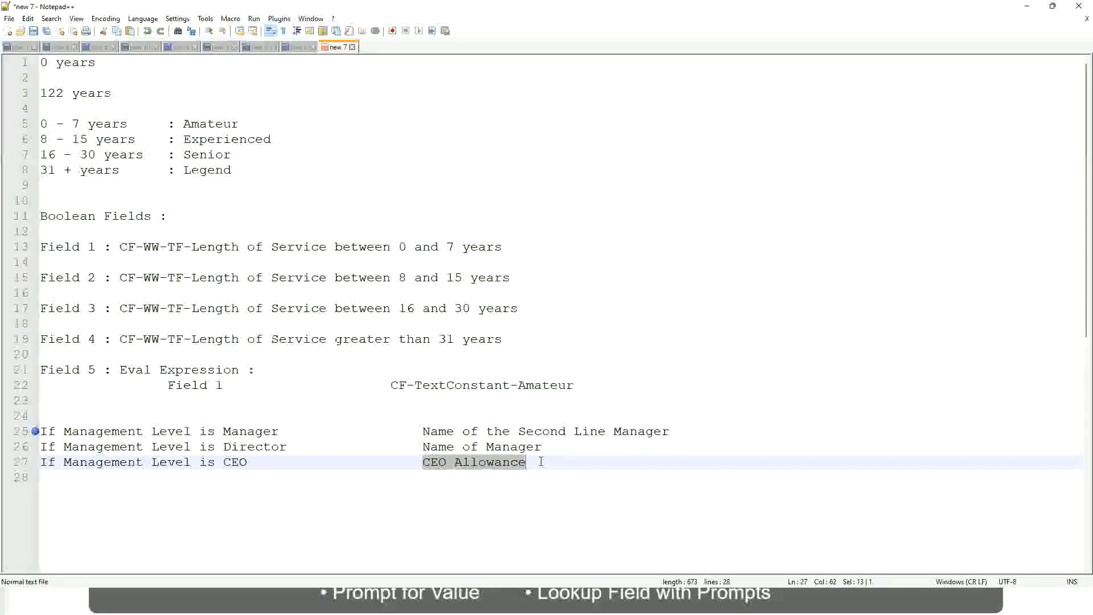
{"action": "type", "text": "name of CEO"}
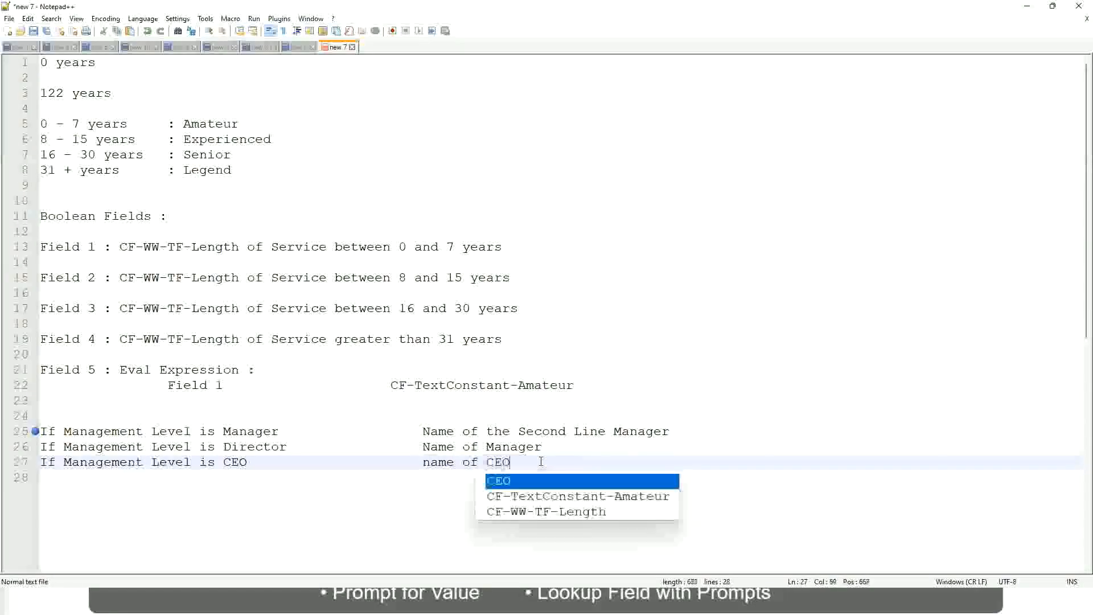
{"action": "key", "text": "BackSpace"}
{"action": "type", "text": "/"}
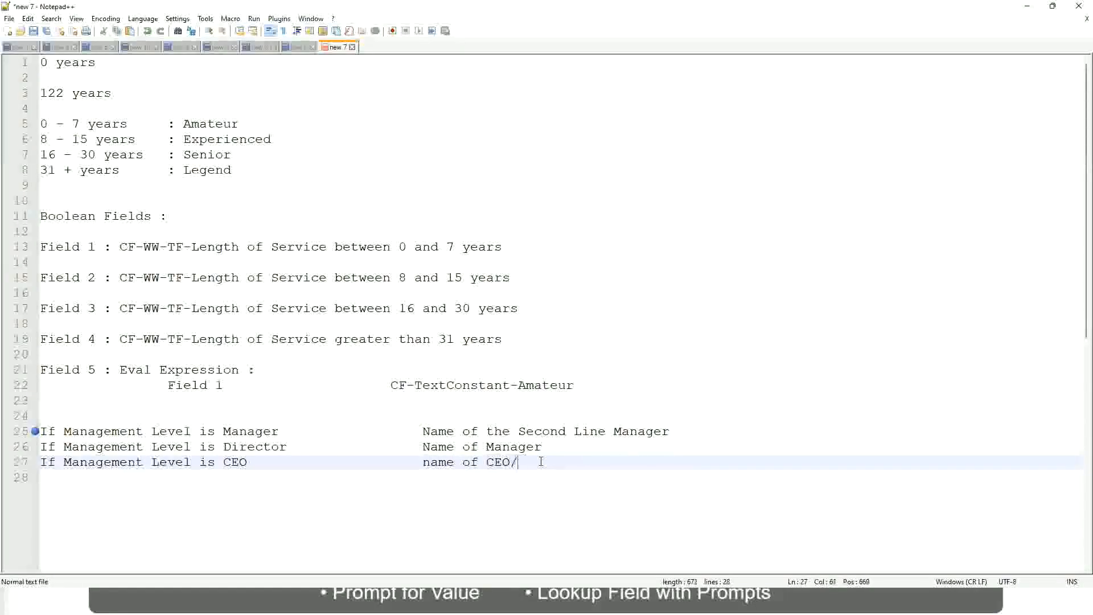
{"action": "type", "text": "Himself/Herself"}
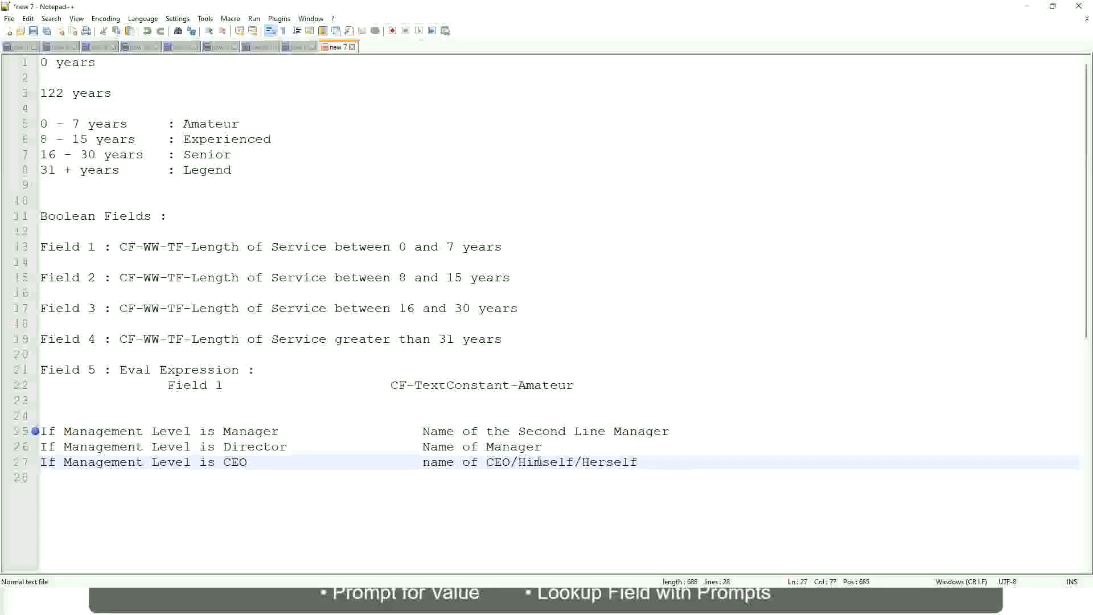
Remove the bookmark from line 25 and review the Manager, Director and CEO rules on lines 25 to 27.
{"action": "left_click", "coordinate": [390, 462]}
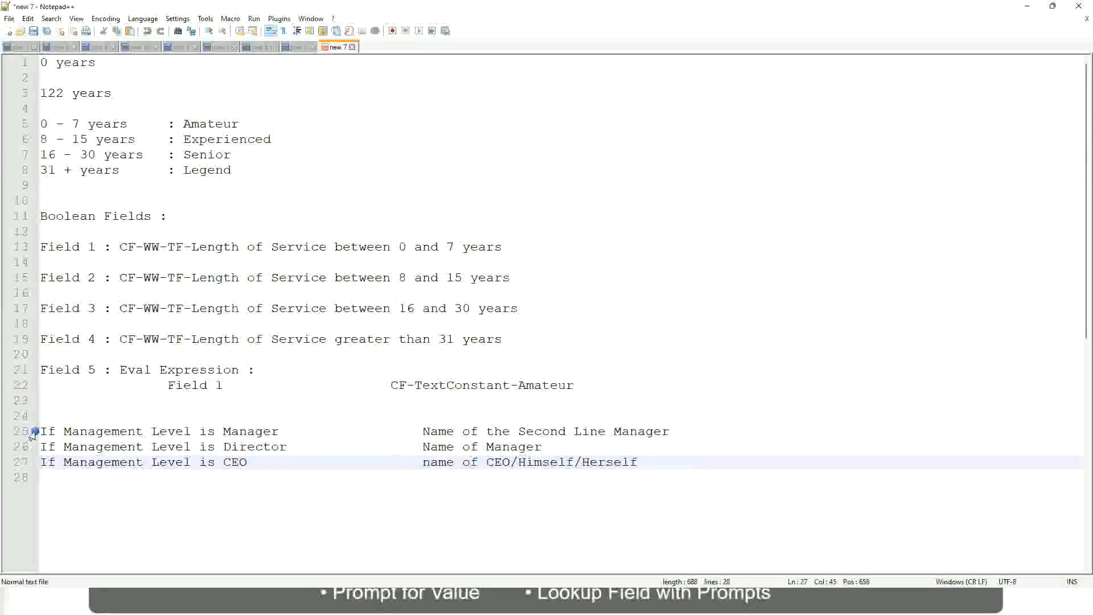
{"action": "left_click", "coordinate": [119, 432]}
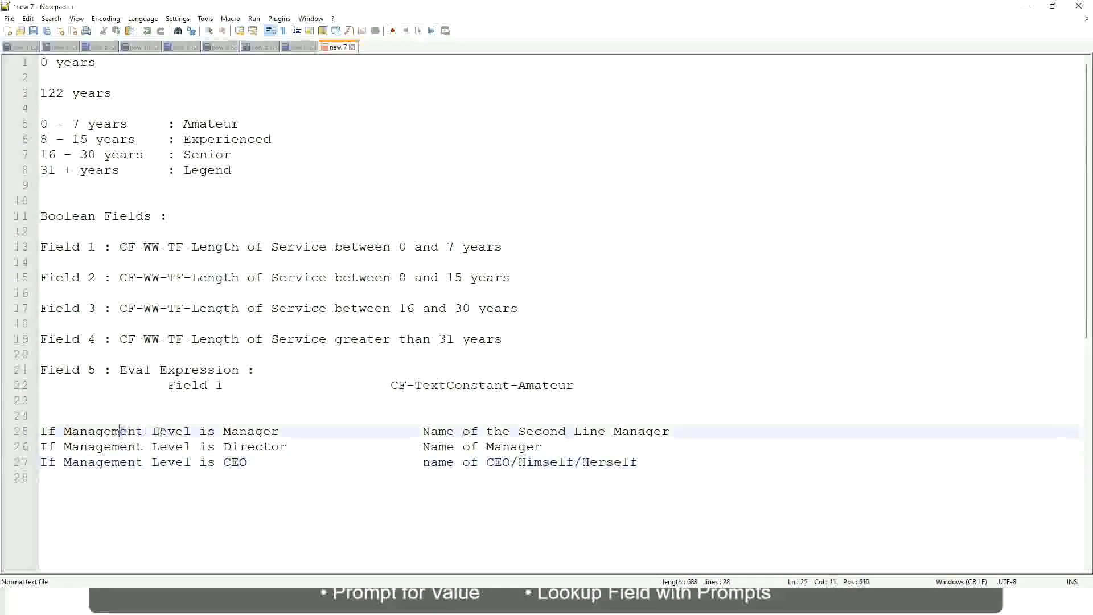
{"action": "left_click", "coordinate": [253, 432]}
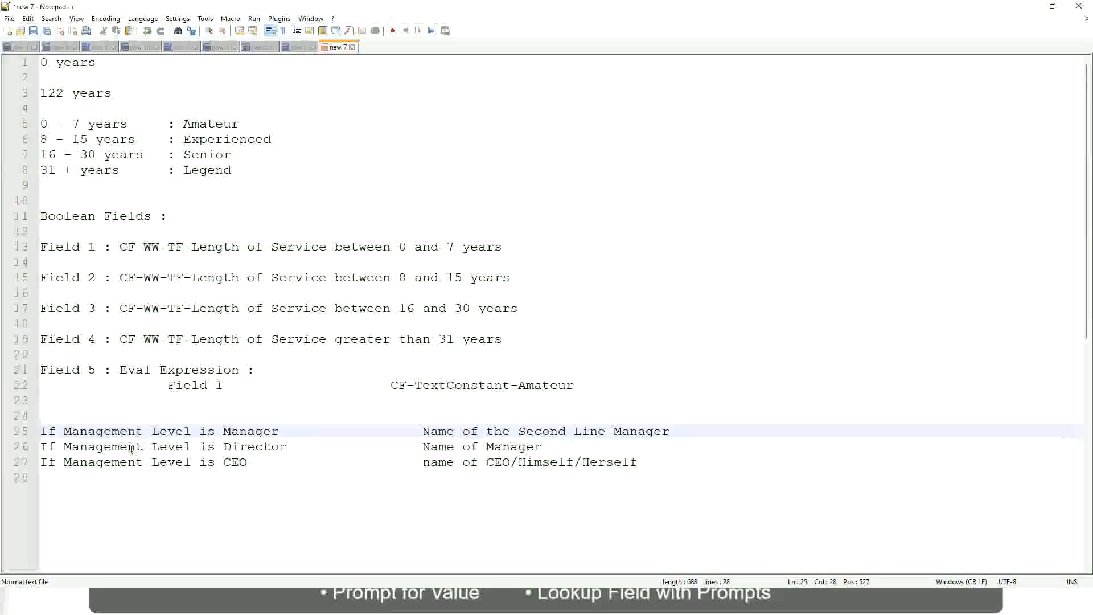
{"action": "left_click", "coordinate": [224, 447]}
{"action": "left_click", "coordinate": [270, 447]}
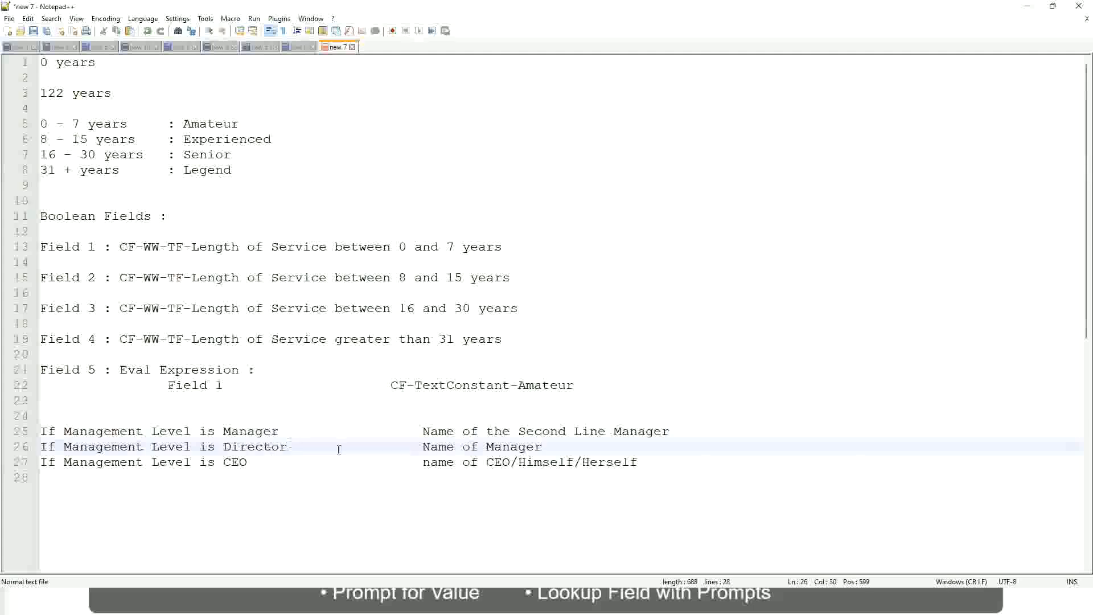
{"action": "left_click", "coordinate": [543, 447]}
{"action": "left_click", "coordinate": [244, 449]}
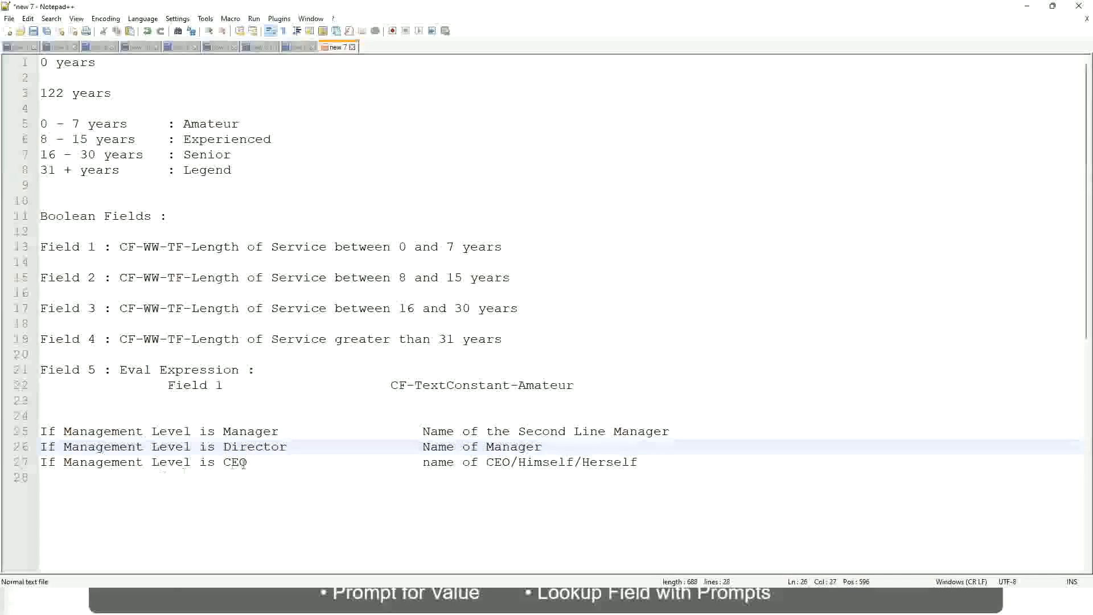
{"action": "left_click", "coordinate": [237, 462]}
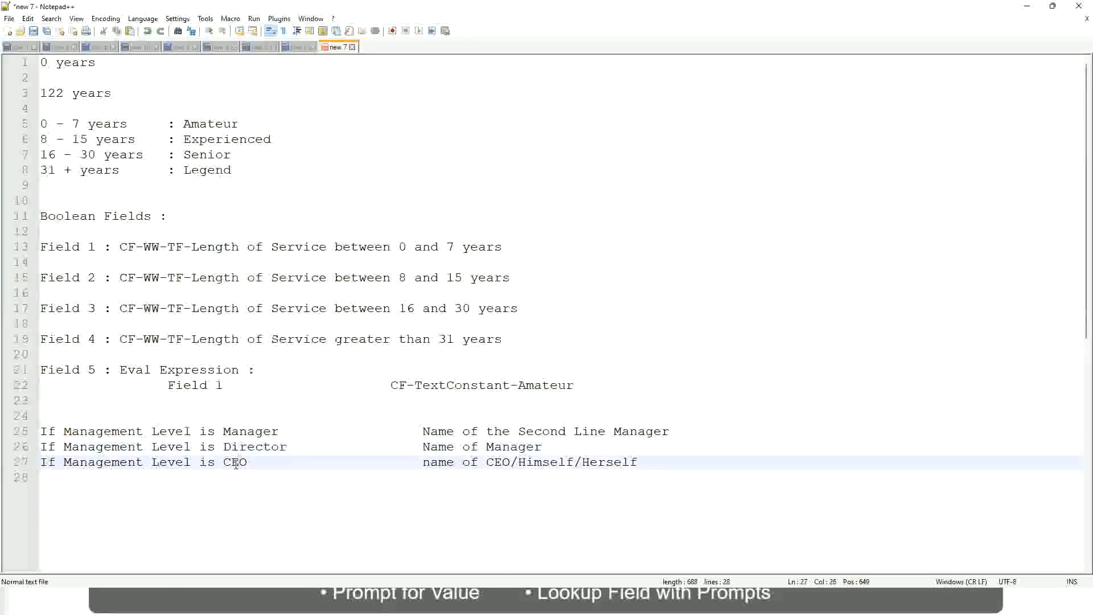
{"action": "left_click", "coordinate": [510, 462]}
{"action": "left_click", "coordinate": [643, 461]}
{"action": "left_click_drag", "start_coordinate": [662, 460], "coordinate": [358, 446]}
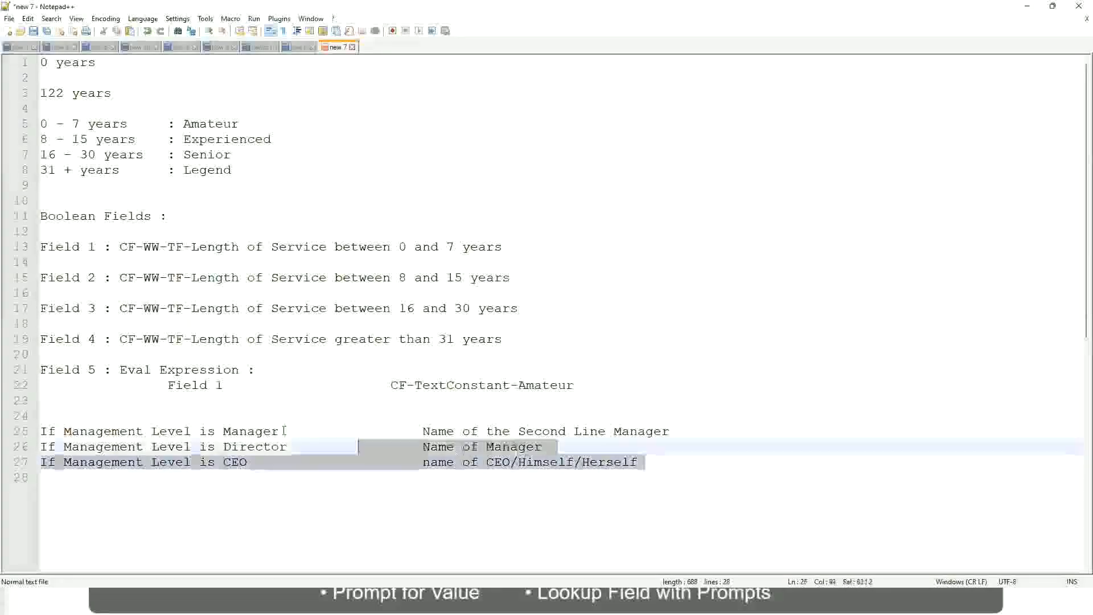
{"action": "left_click_drag", "start_coordinate": [284, 431], "coordinate": [36, 433]}
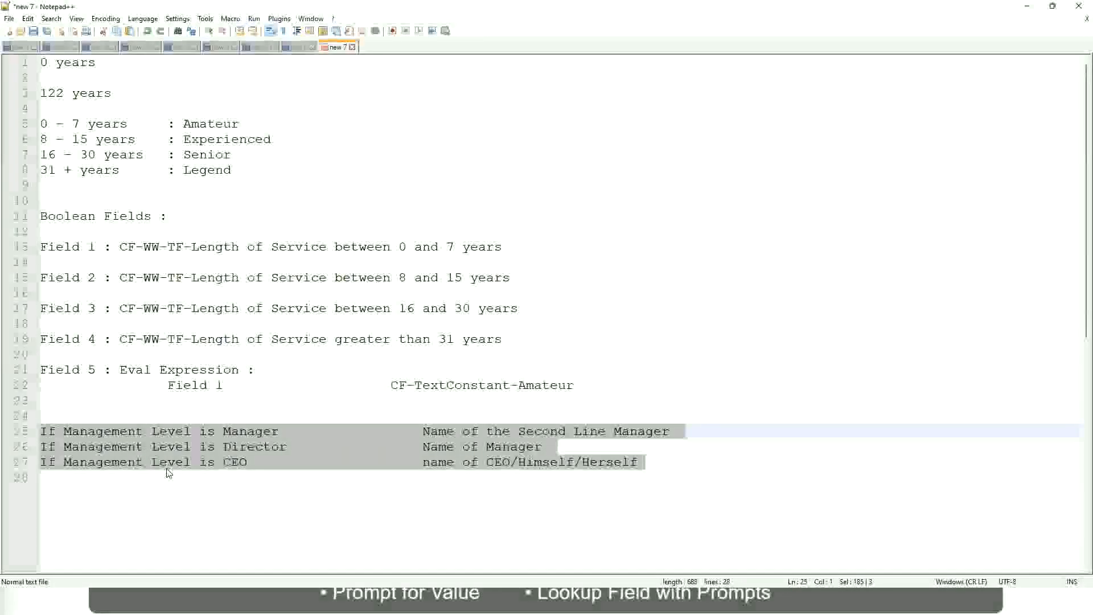
Examine the Manager rule on line 25 and the kind of value its result returns.
{"action": "left_click", "coordinate": [462, 431]}
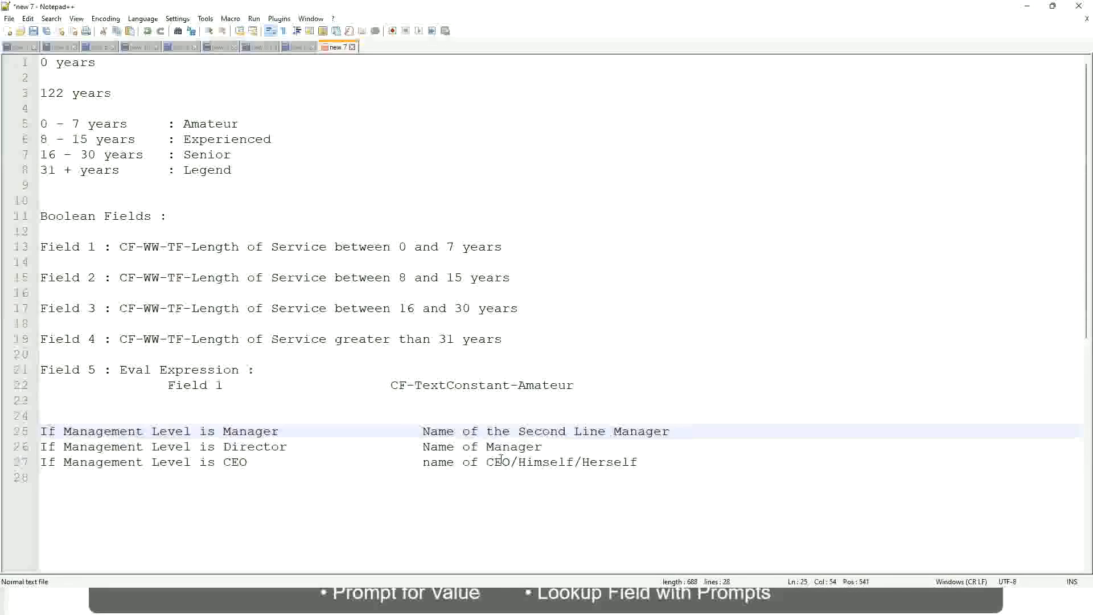
{"action": "left_click_drag", "start_coordinate": [422, 430], "coordinate": [671, 431]}
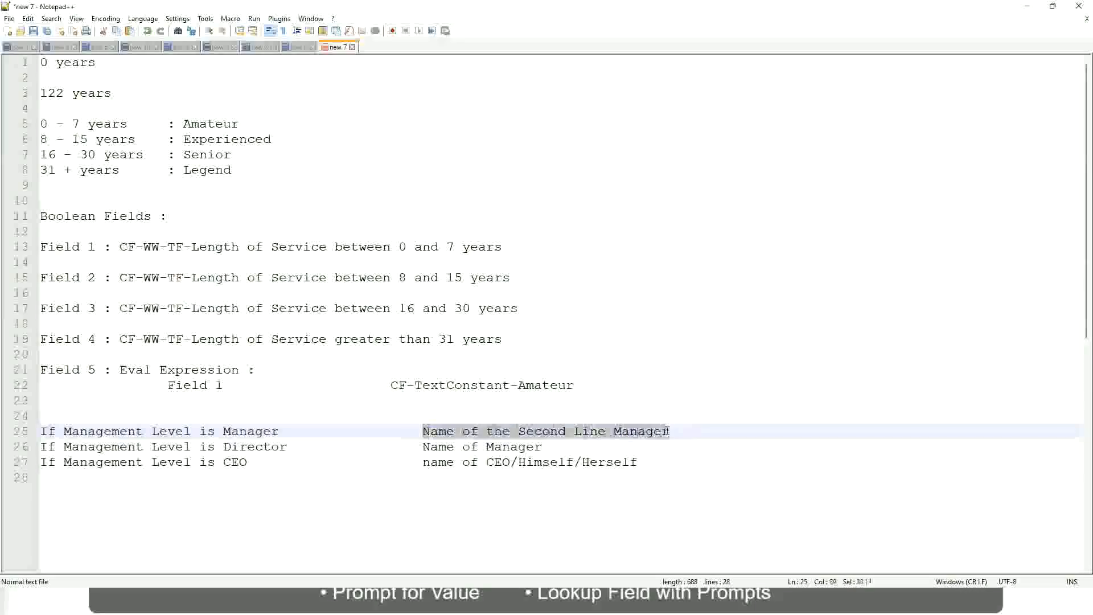
{"action": "left_click", "coordinate": [510, 434]}
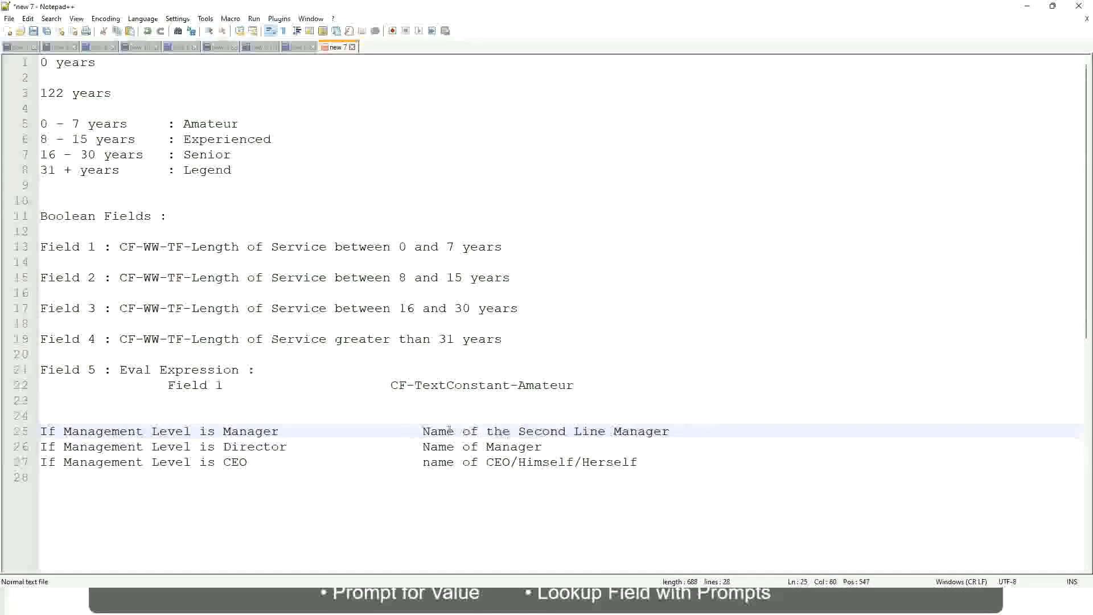
{"action": "left_click_drag", "start_coordinate": [423, 431], "coordinate": [673, 431]}
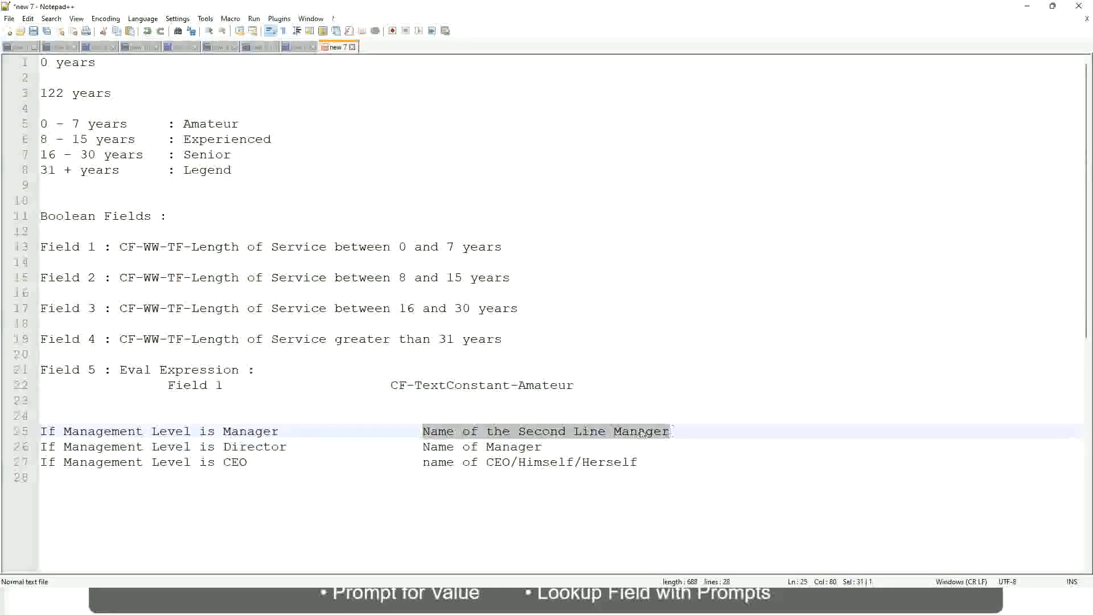
{"action": "left_click", "coordinate": [561, 436]}
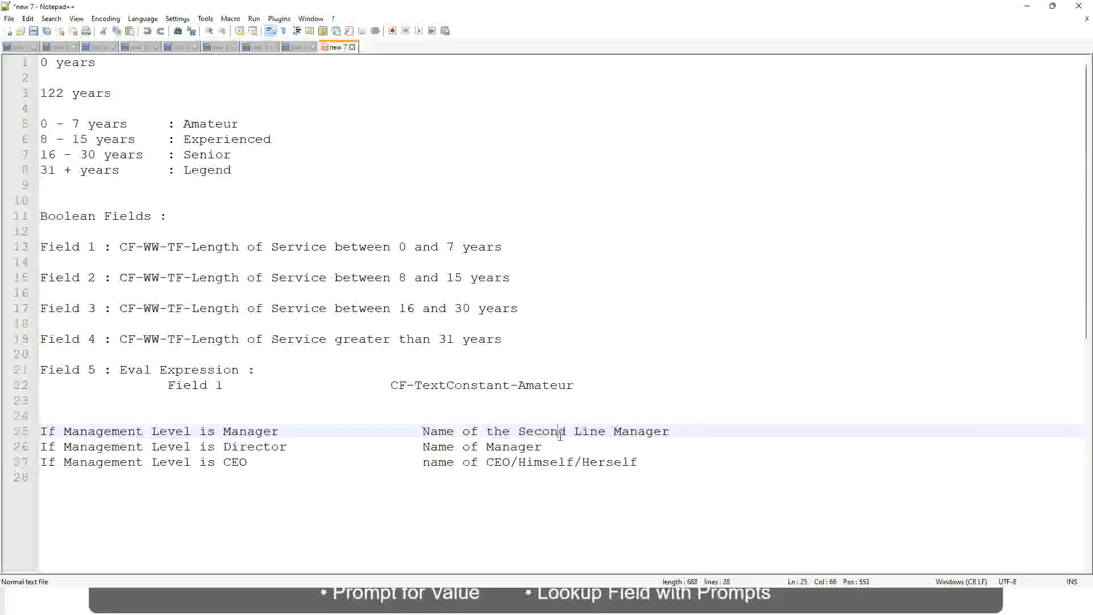
{"action": "left_click", "coordinate": [285, 430]}
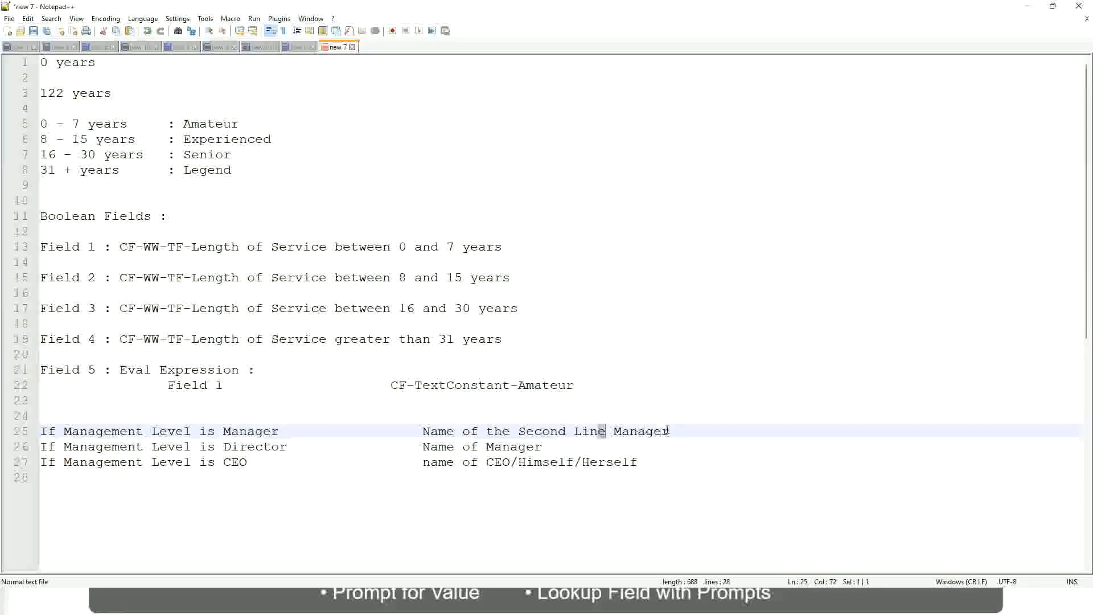
{"action": "left_click", "coordinate": [686, 428]}
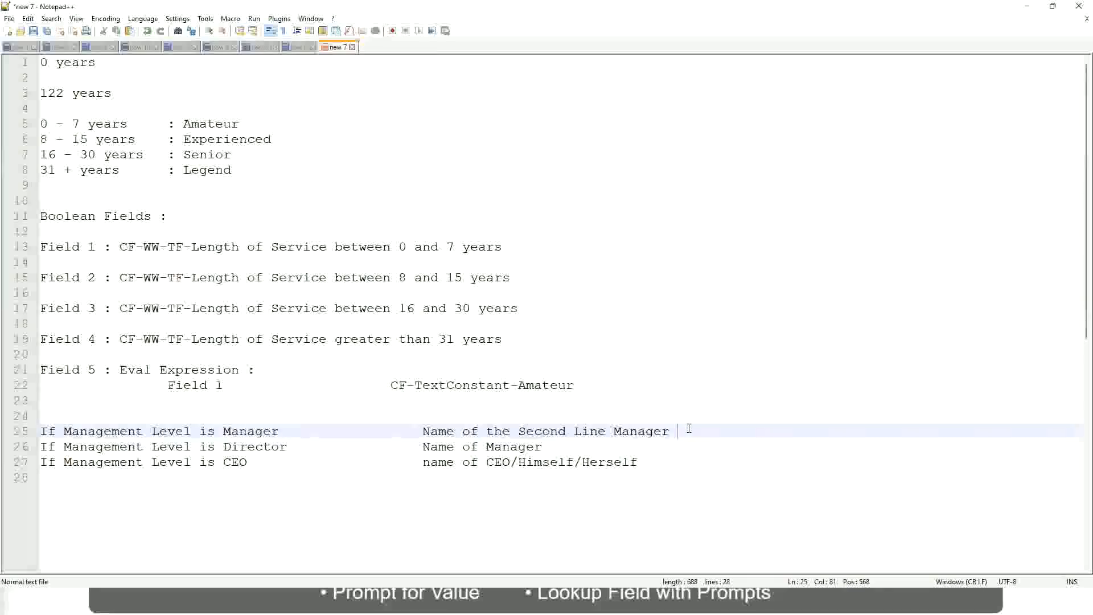
{"action": "left_click", "coordinate": [645, 428]}
Compare the fixed experience band labels on lines 5 to 8 with the name-based results of the management level rules.
{"action": "double_click", "coordinate": [210, 124]}
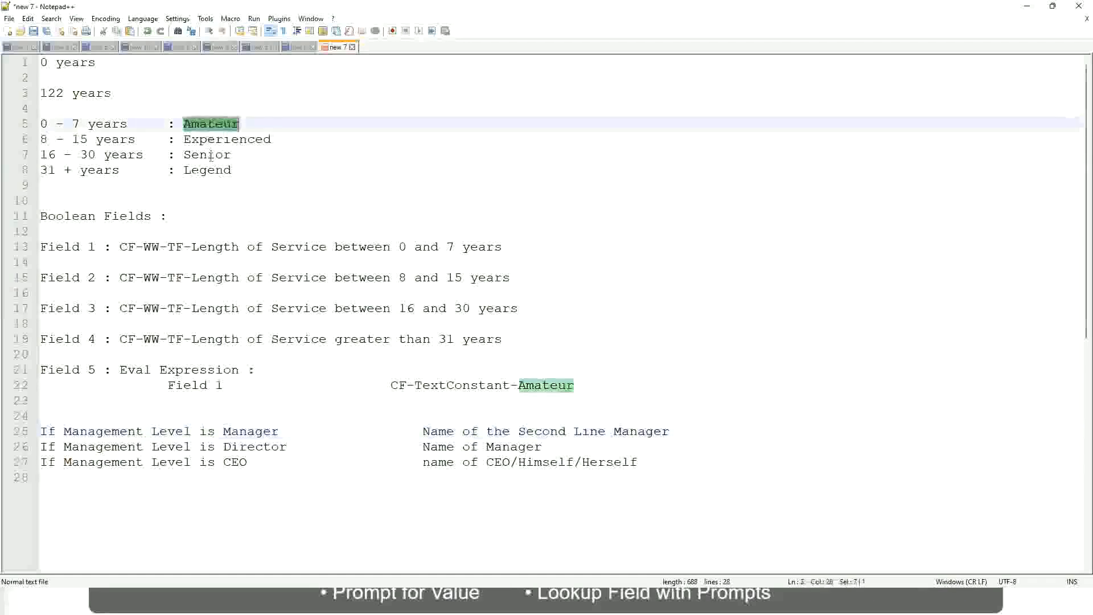
{"action": "double_click", "coordinate": [212, 140]}
{"action": "double_click", "coordinate": [211, 155]}
{"action": "double_click", "coordinate": [208, 170]}
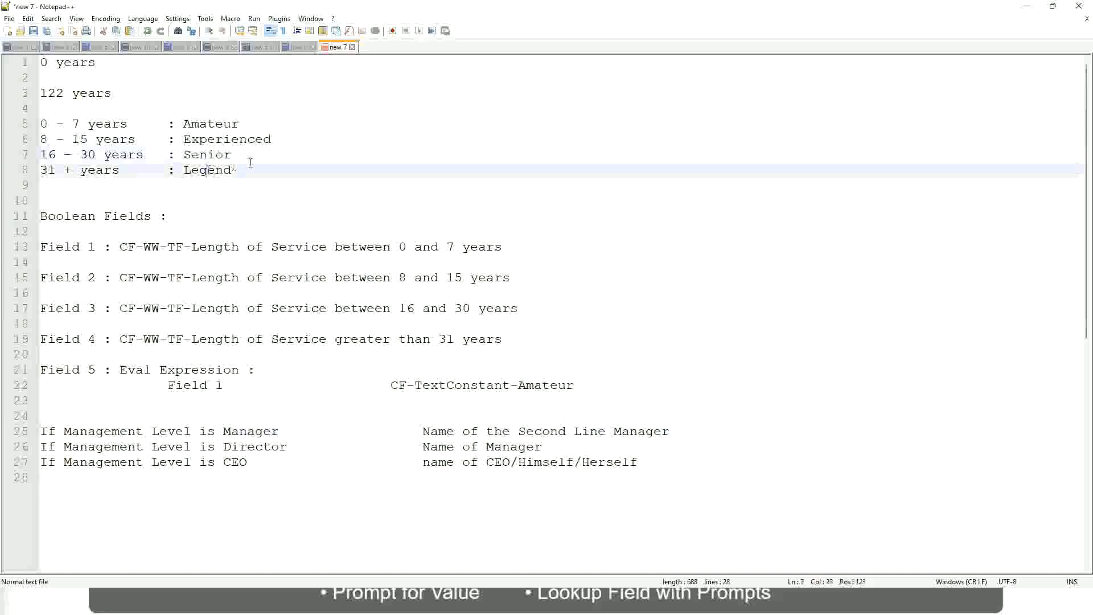
{"action": "left_click", "coordinate": [250, 163]}
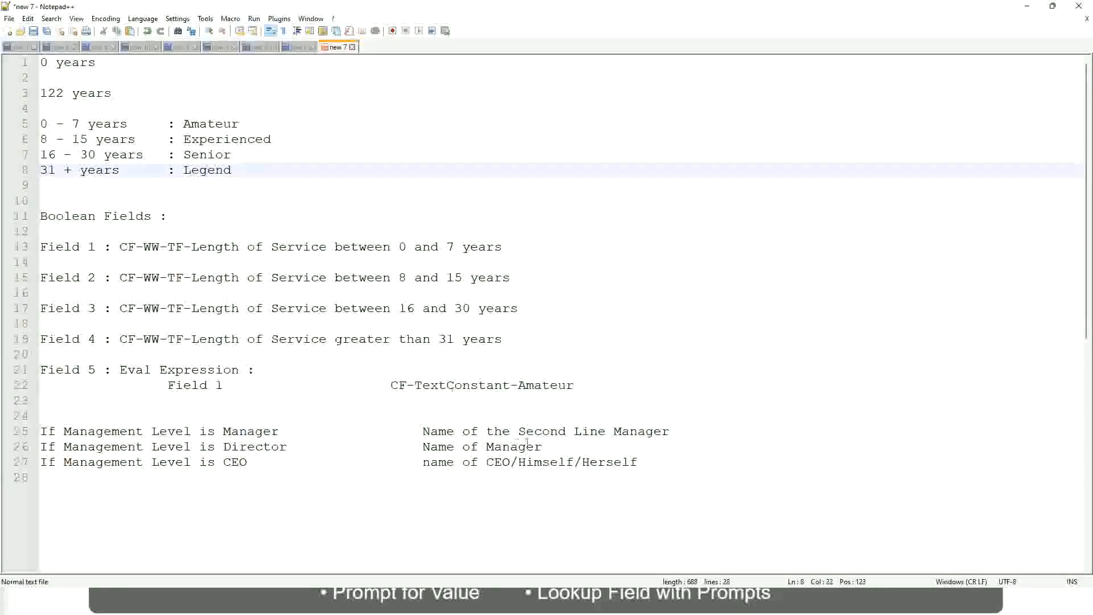
{"action": "left_click", "coordinate": [558, 462]}
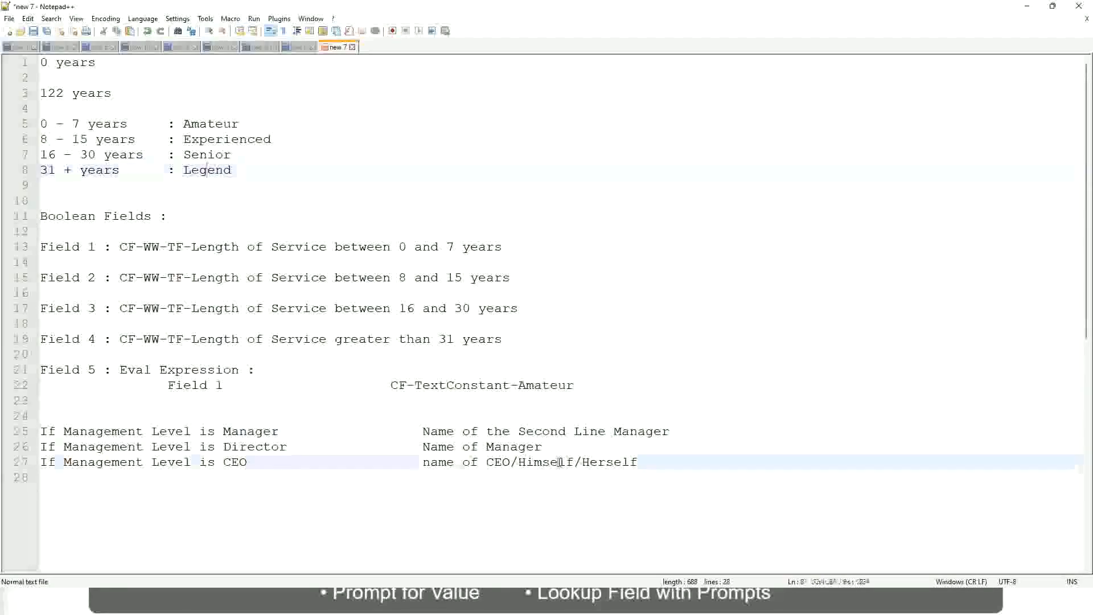
{"action": "left_click", "coordinate": [512, 444]}
{"action": "left_click", "coordinate": [524, 432]}
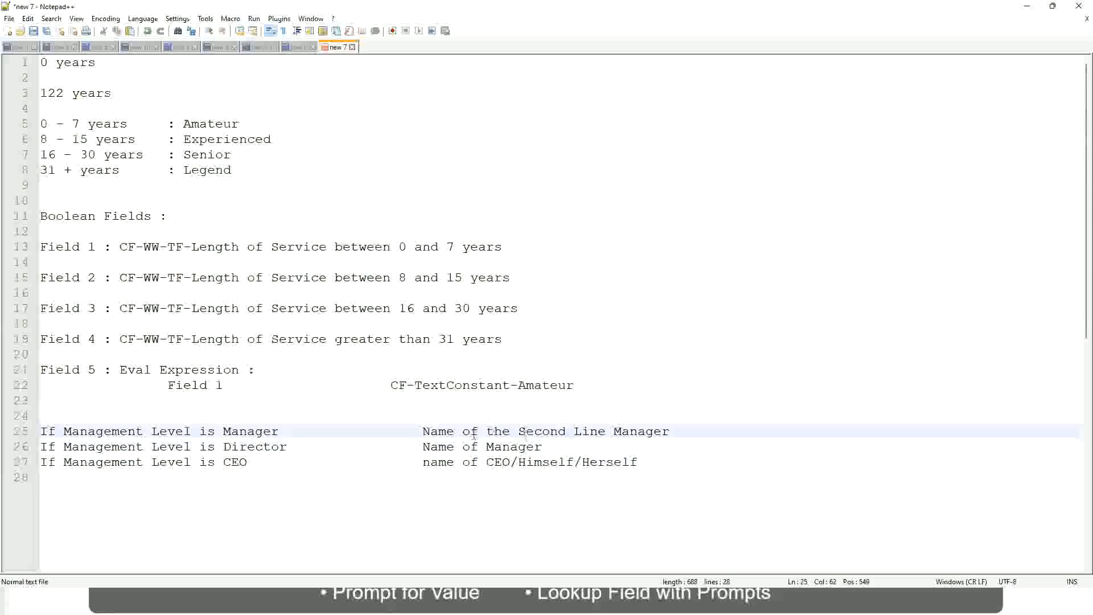
Switch to Workday, copy the saved Lookup Range Band calculated field's name as text, and finish its save confirmation.
{"action": "left_click", "coordinate": [297, 454]}
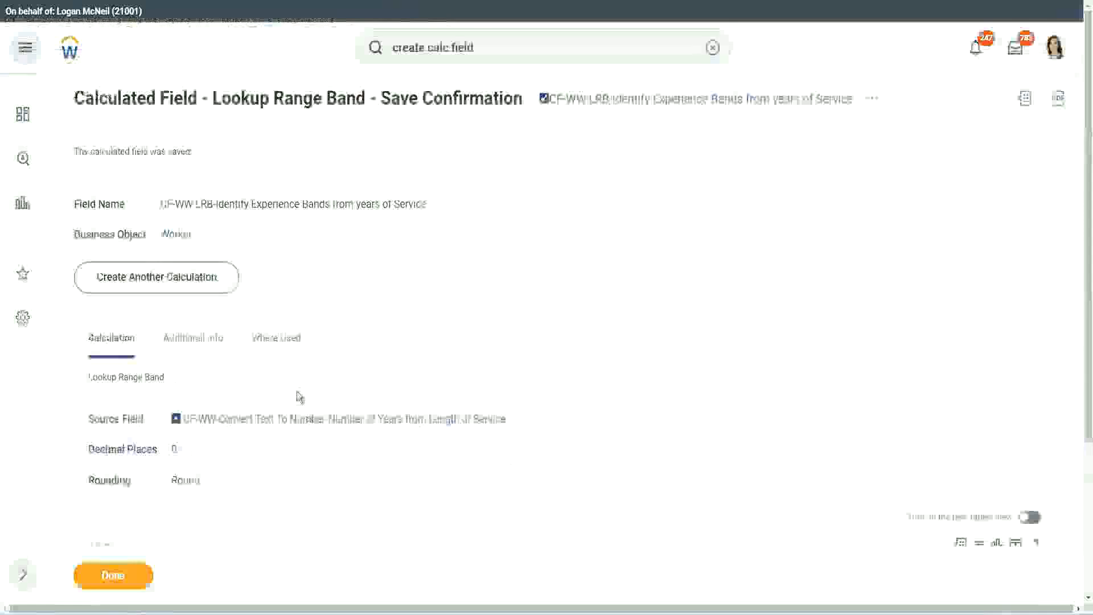
{"action": "scroll", "coordinate": [415, 173], "scroll_direction": "down", "scroll_amount": 4}
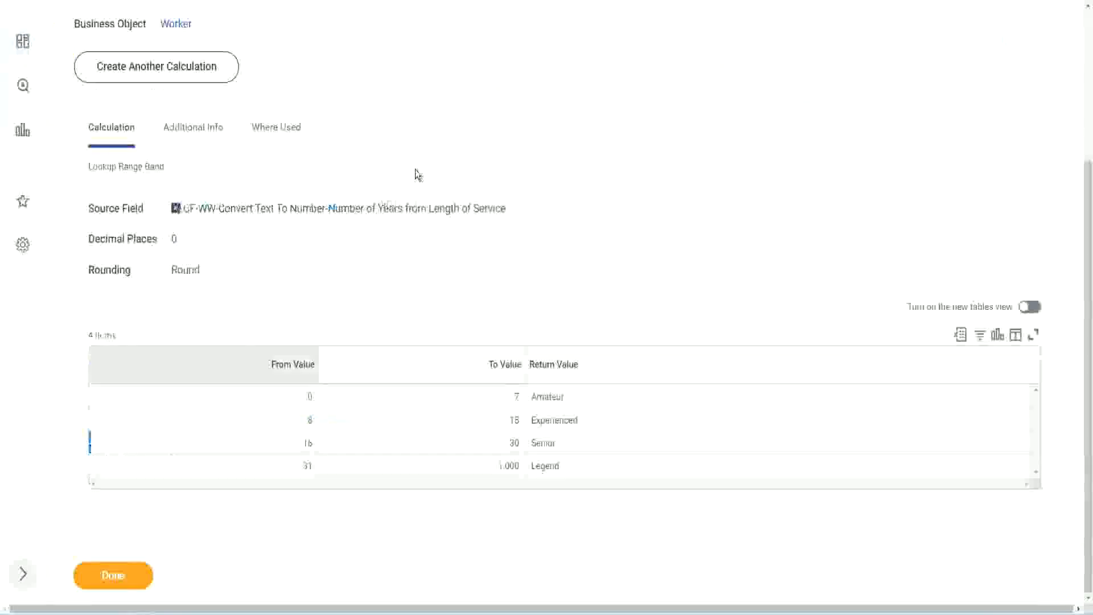
{"action": "scroll", "coordinate": [425, 219], "scroll_direction": "up", "scroll_amount": 4}
{"action": "right_click", "coordinate": [641, 108]}
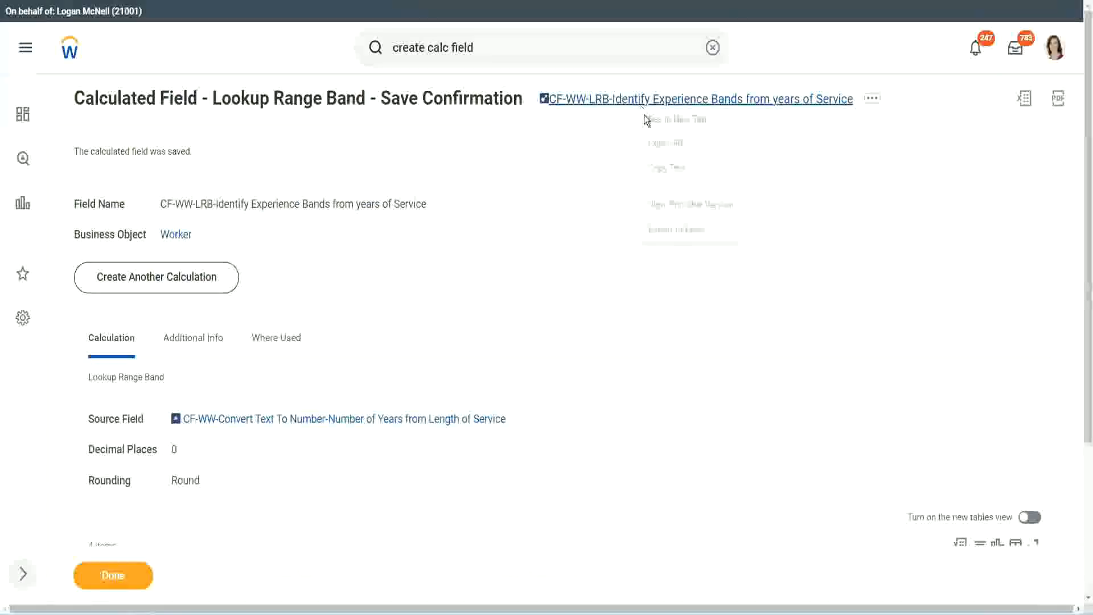
{"action": "left_click", "coordinate": [677, 166]}
{"action": "left_click", "coordinate": [104, 585]}
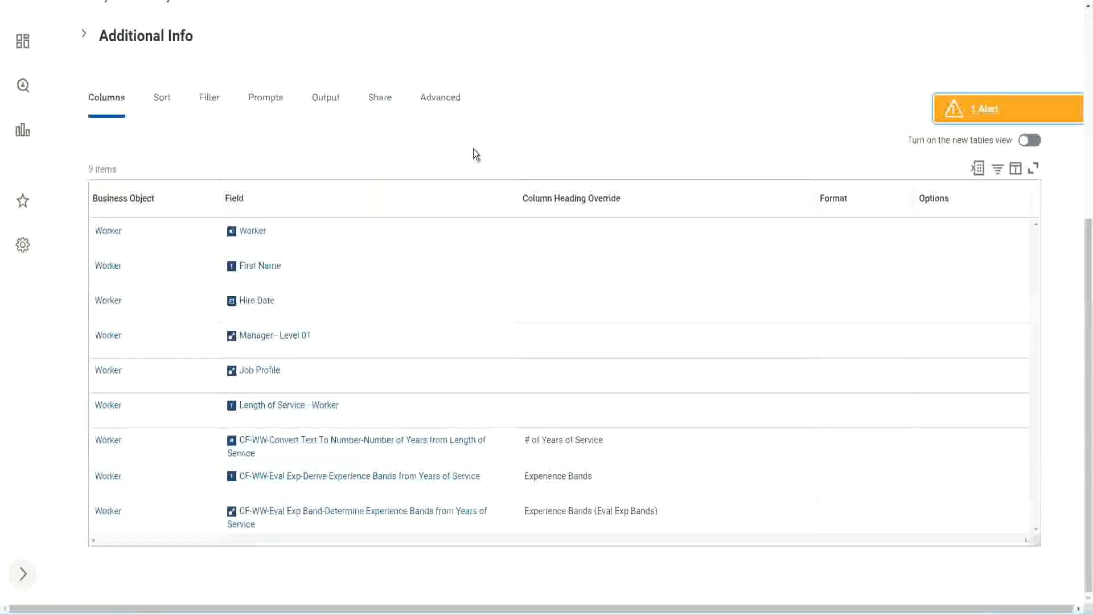
Open the WW Employee Details custom report for editing and go to its columns table.
{"action": "scroll", "coordinate": [473, 149], "scroll_direction": "up", "scroll_amount": 5}
{"action": "left_click", "coordinate": [375, 123]}
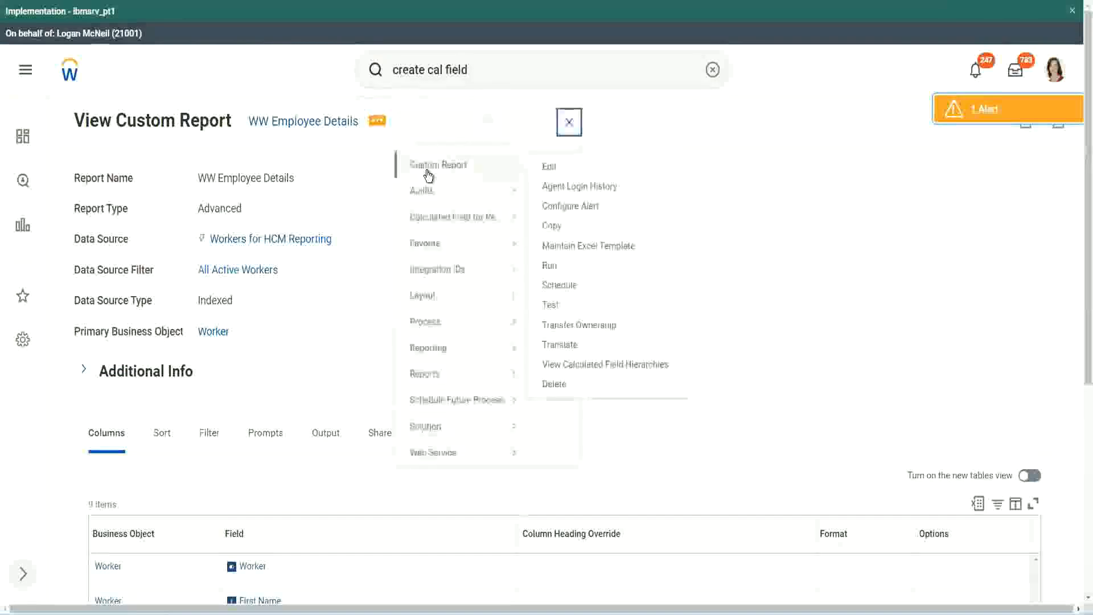
{"action": "left_click", "coordinate": [557, 170]}
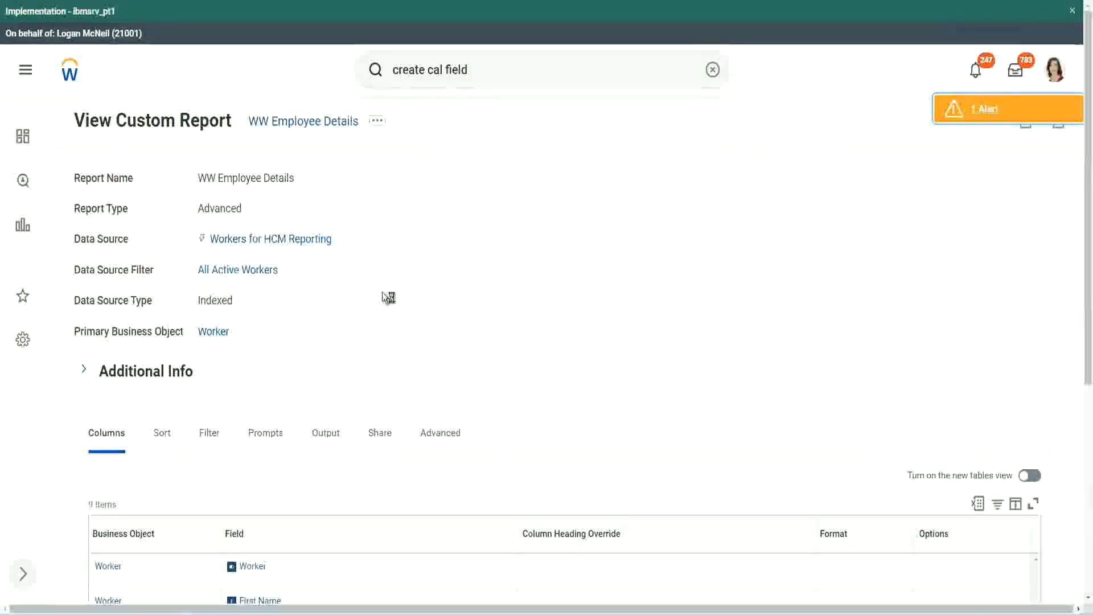
{"action": "scroll", "coordinate": [415, 296], "scroll_direction": "down", "scroll_amount": 5}
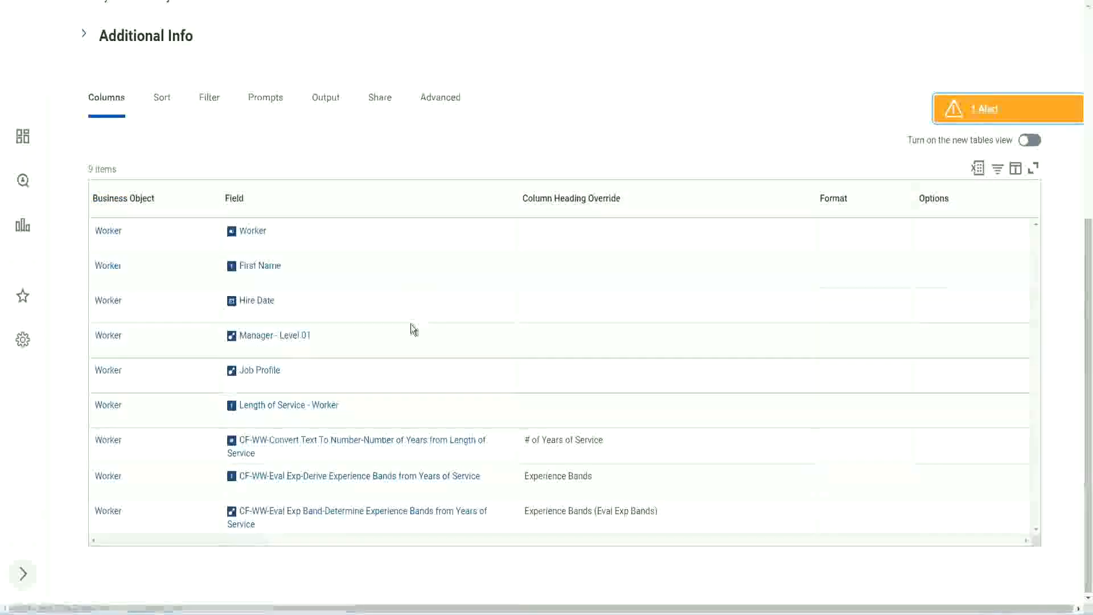
{"action": "scroll", "coordinate": [412, 317], "scroll_direction": "down", "scroll_amount": 5}
{"action": "scroll", "coordinate": [412, 318], "scroll_direction": "down", "scroll_amount": 8}
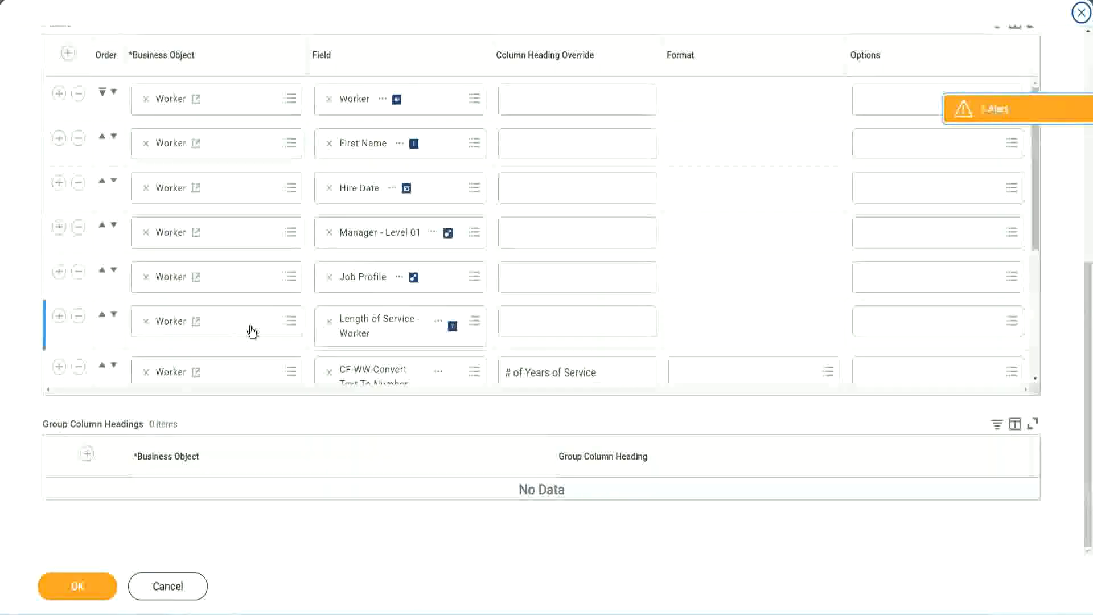
Add a Worker column at the end of the report using the field CF-WW-LRB-Identify Experience Bands from years of Service.
{"action": "left_click", "coordinate": [59, 305]}
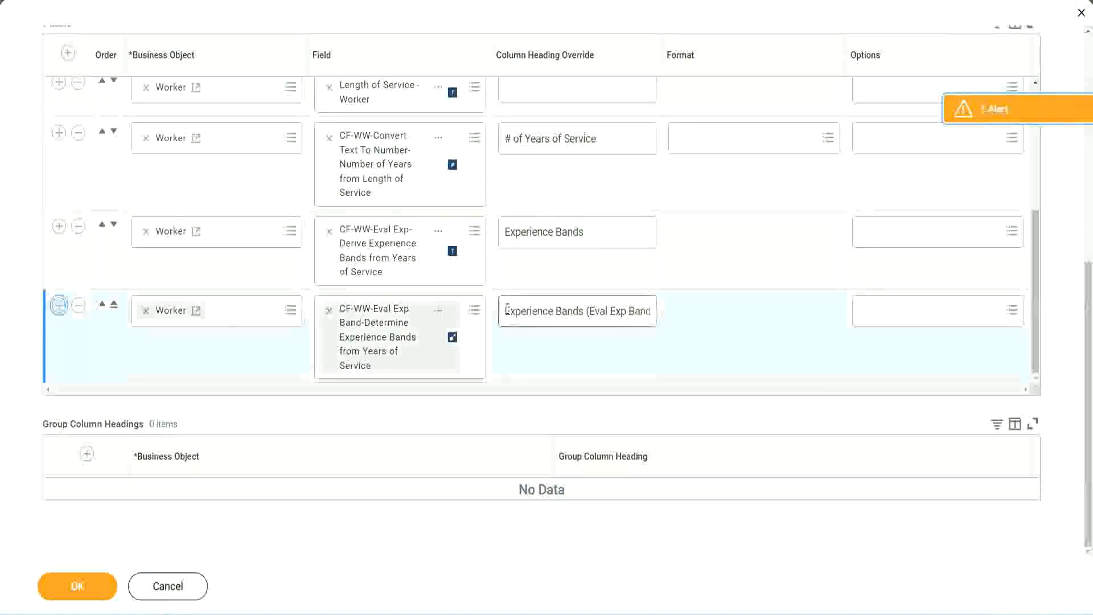
{"action": "left_click", "coordinate": [370, 362]}
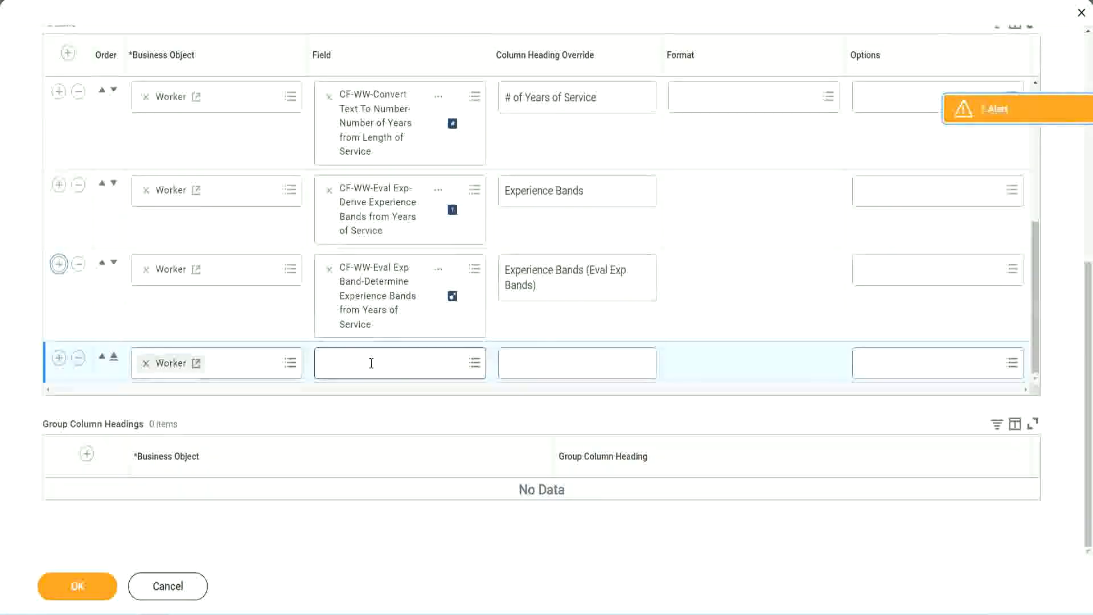
{"action": "type", "text": "Experience Bands from years of Service"}
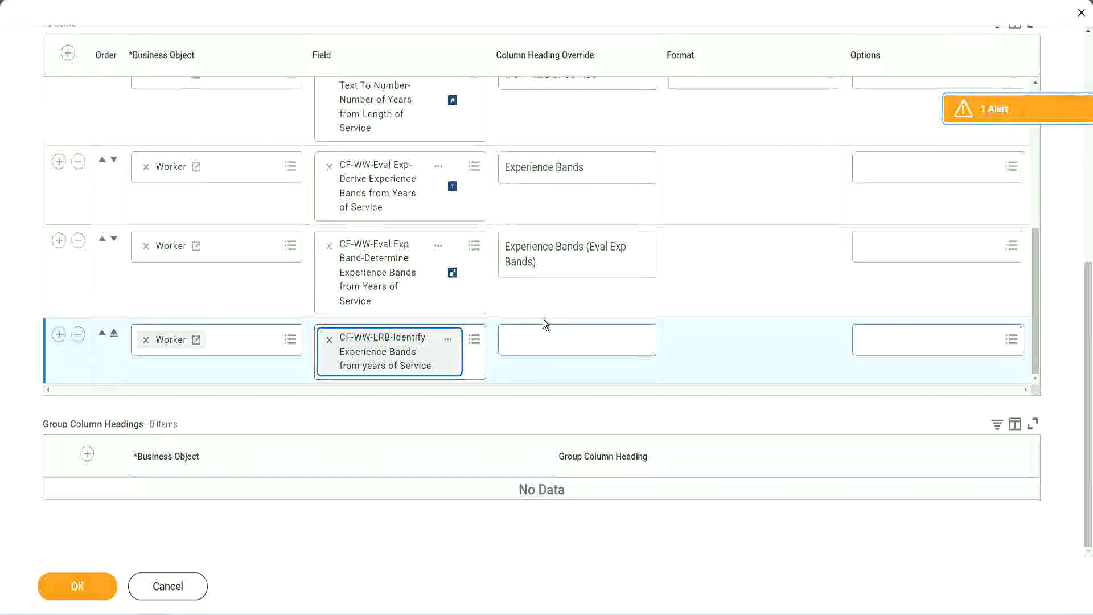
Override the new LRB column's heading with "Experience Bands (LRB)" and save the report definition.
{"action": "left_click", "coordinate": [545, 333]}
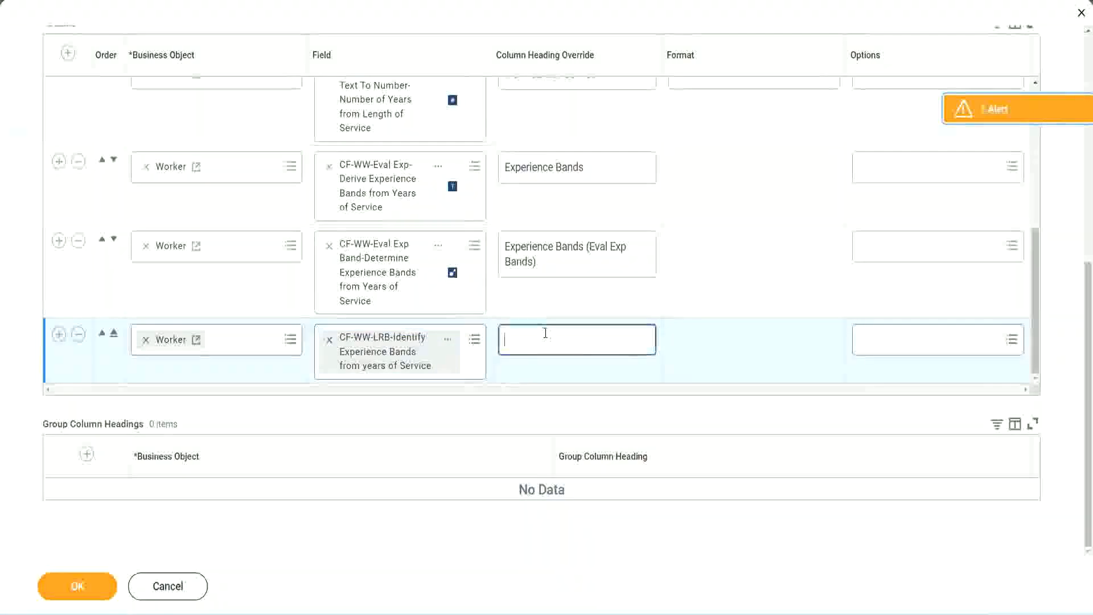
{"action": "type", "text": "Ex"}
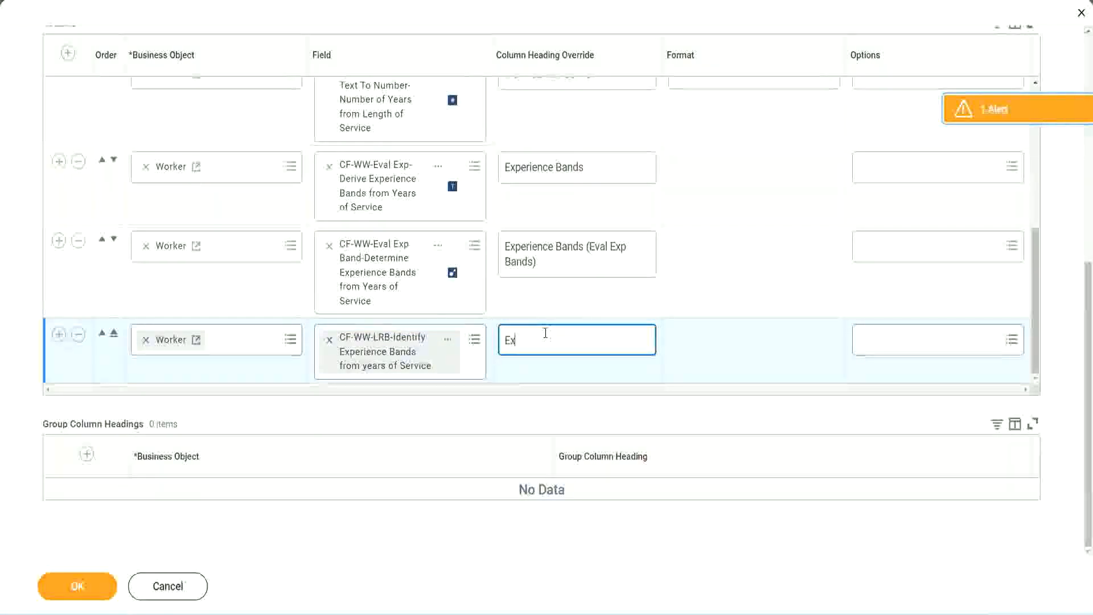
{"action": "type", "text": "pernence"}
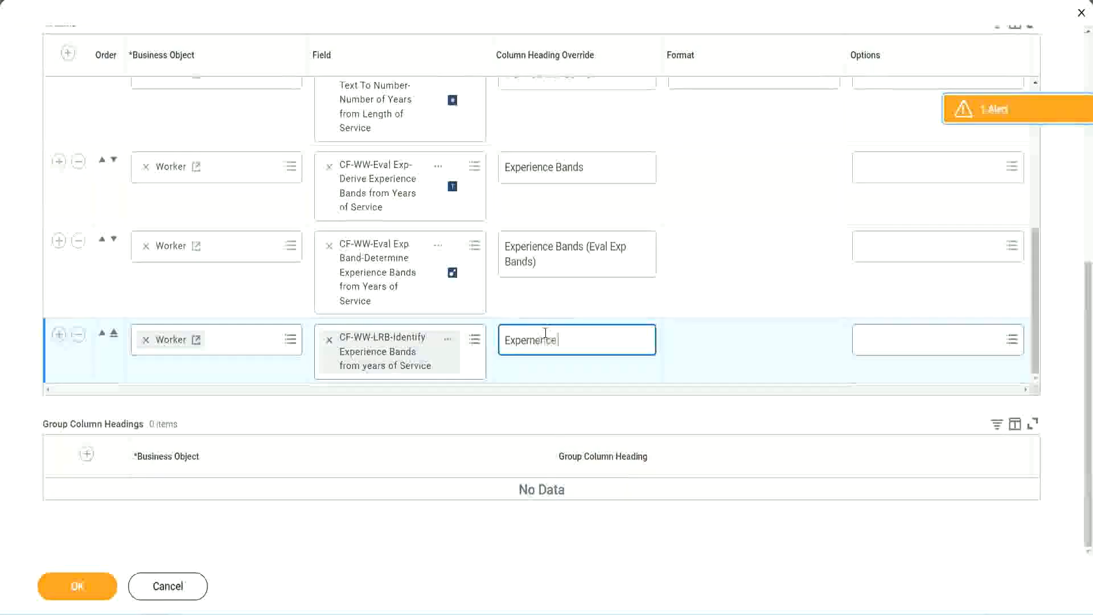
{"action": "key", "text": "BackSpace"}
{"action": "key", "text": "BackSpace"}
{"action": "key", "text": "BackSpace"}
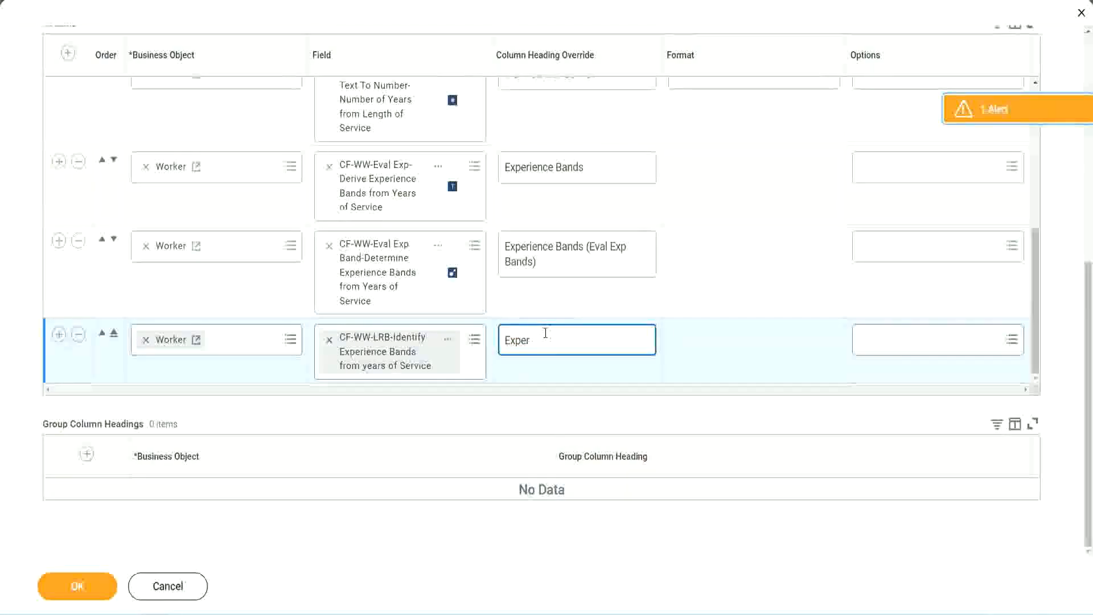
{"action": "type", "text": "ience Bands"}
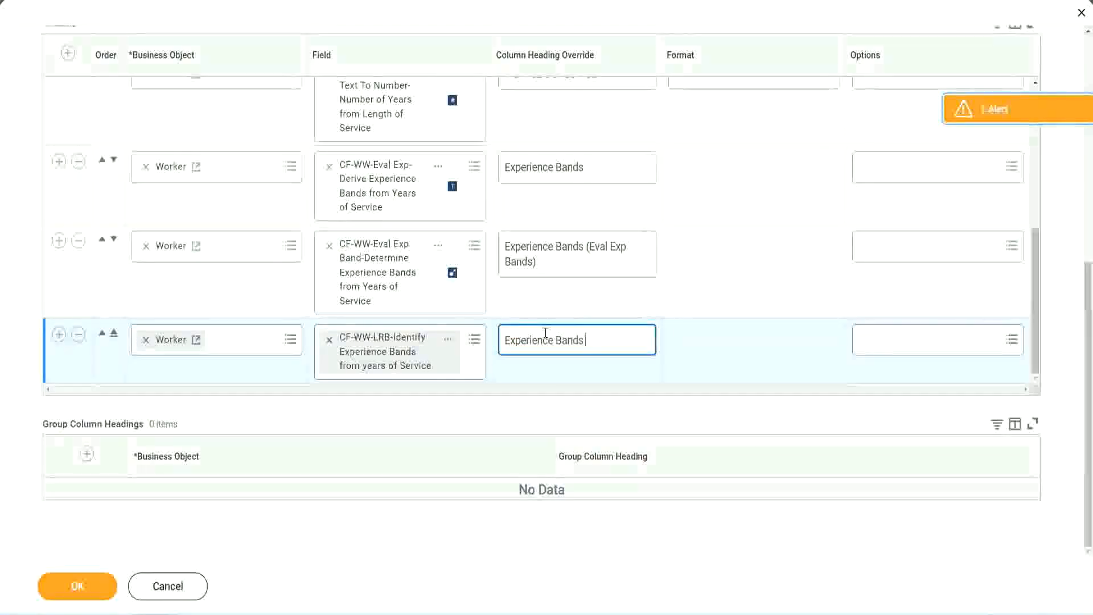
{"action": "type", "text": " (LRB)"}
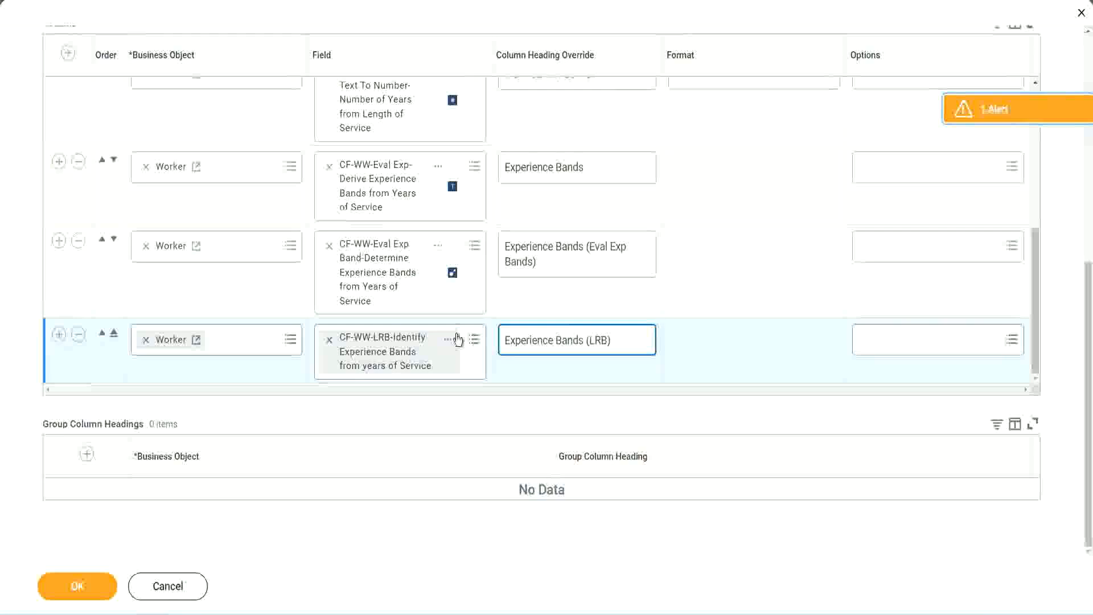
{"action": "left_click", "coordinate": [96, 598]}
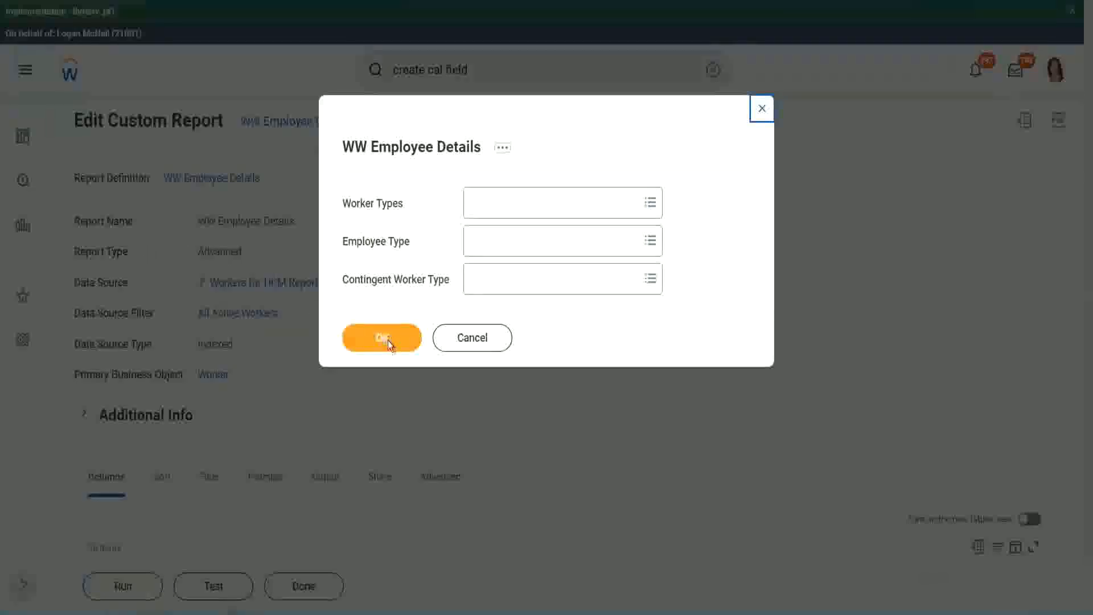
Run WW Employee Details with all worker type prompts blank and compare the three Experience Bands columns across the workers.
{"action": "left_click", "coordinate": [387, 340]}
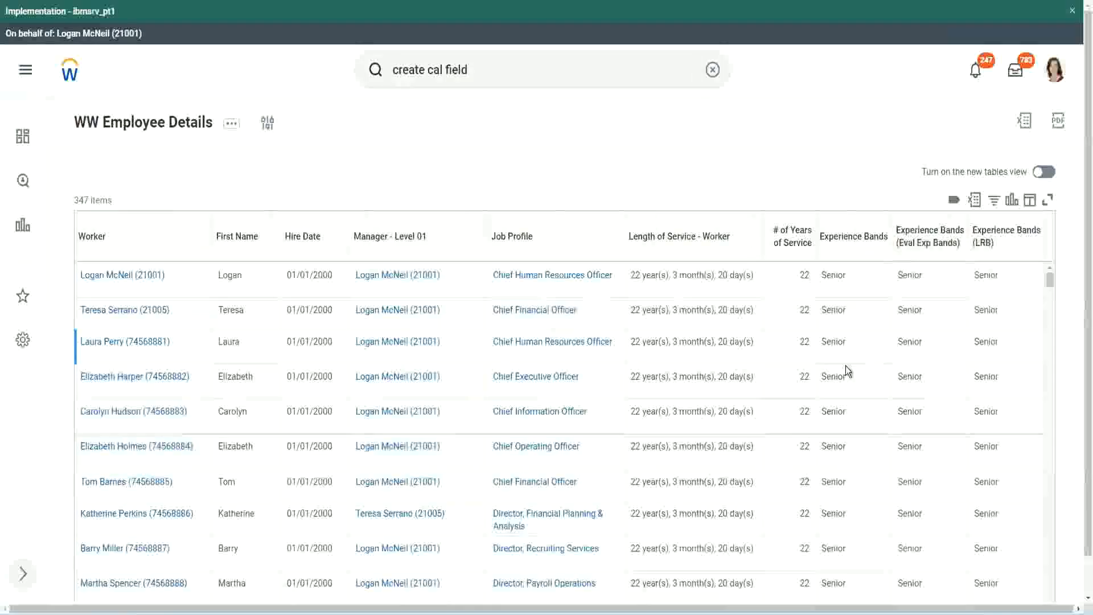
{"action": "double_click", "coordinate": [834, 275]}
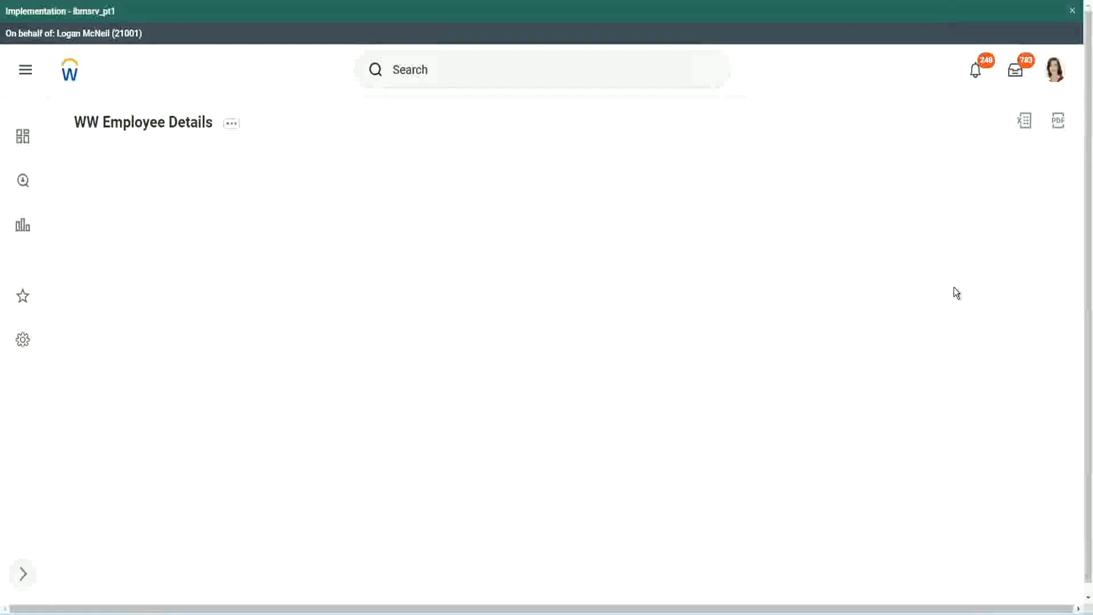
{"action": "scroll", "coordinate": [949, 318], "scroll_direction": "down", "scroll_amount": 10}
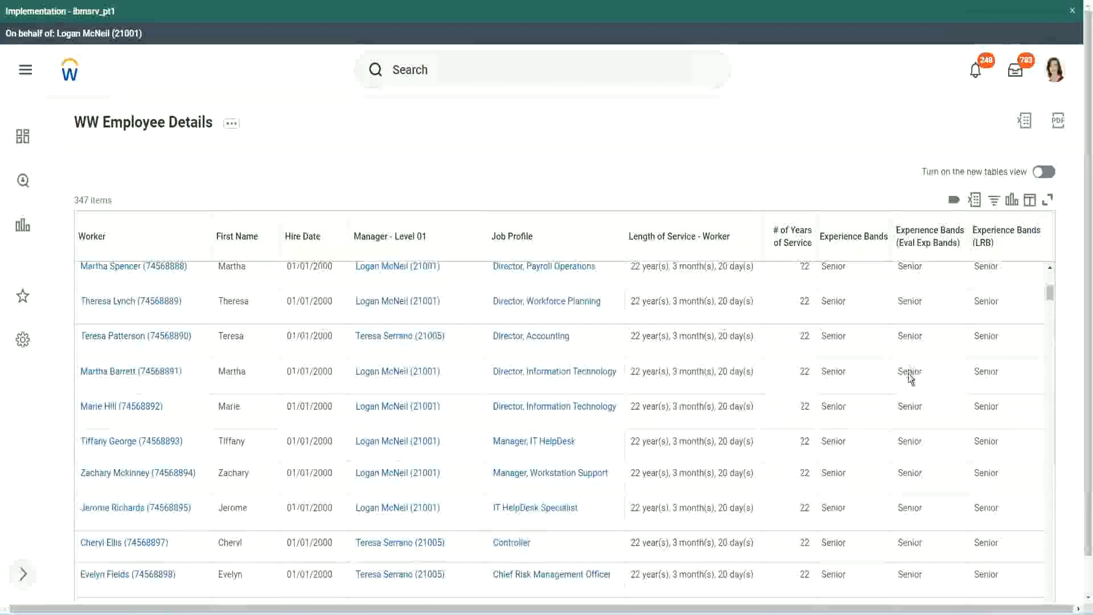
{"action": "scroll", "coordinate": [904, 384], "scroll_direction": "down", "scroll_amount": 3}
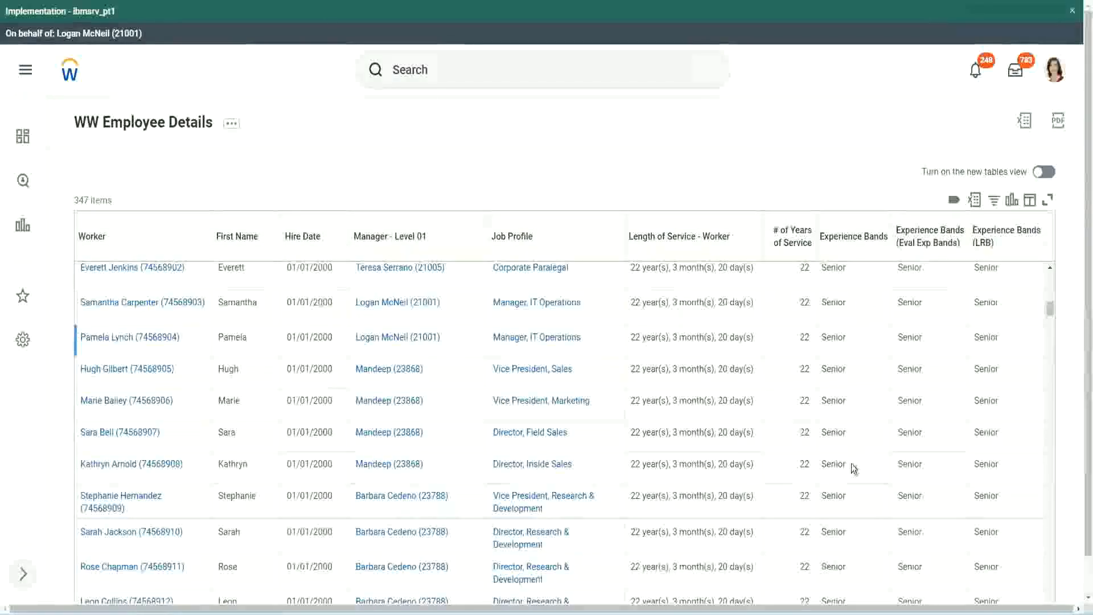
{"action": "scroll", "coordinate": [851, 507], "scroll_direction": "down", "scroll_amount": 3}
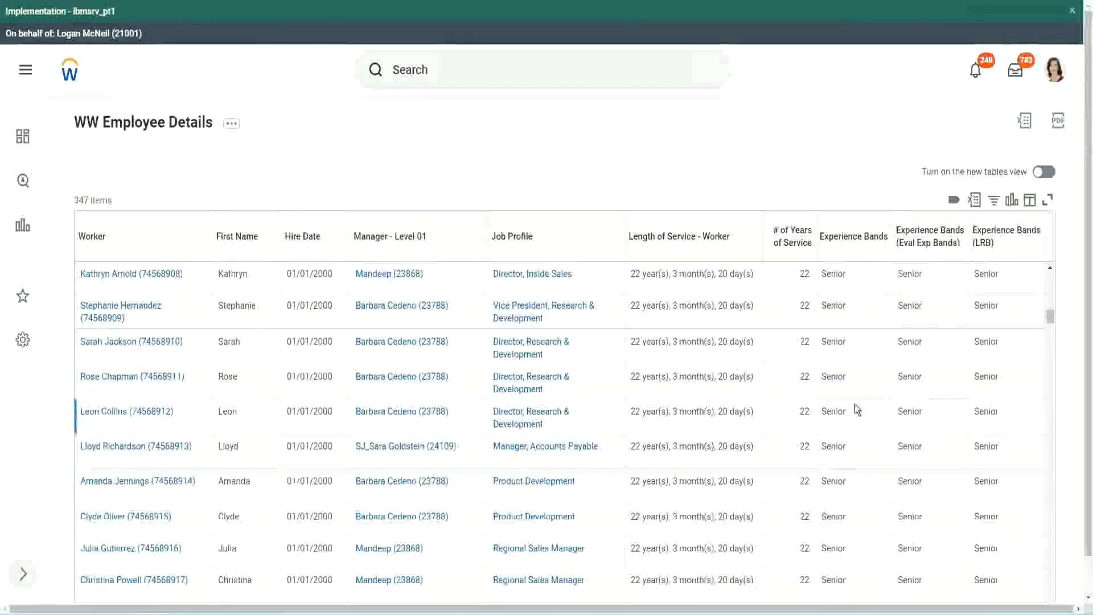
{"action": "scroll", "coordinate": [855, 404], "scroll_direction": "down", "scroll_amount": 1}
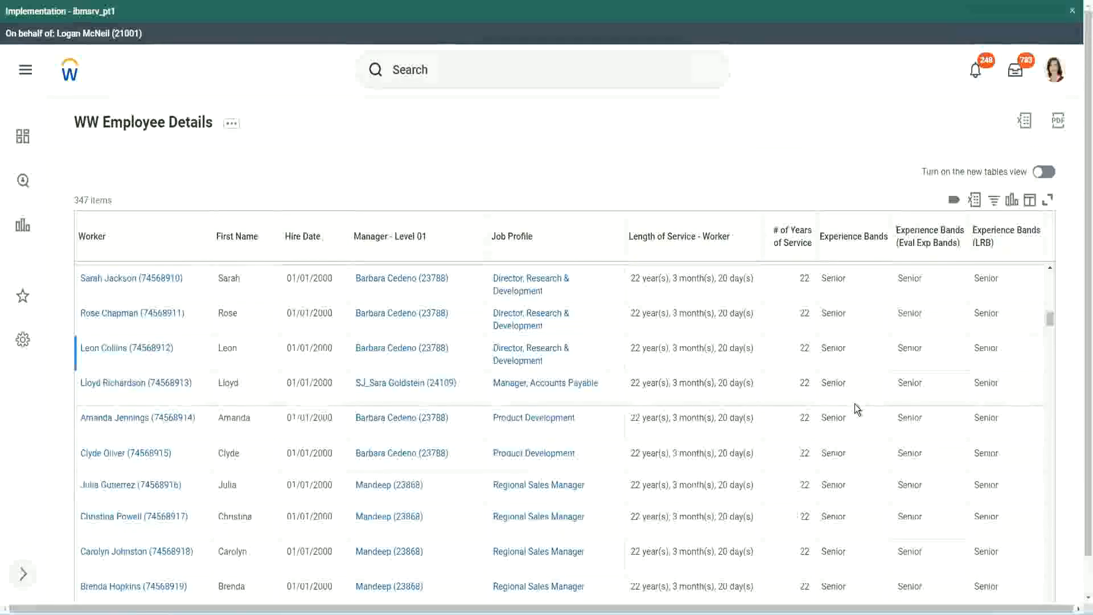